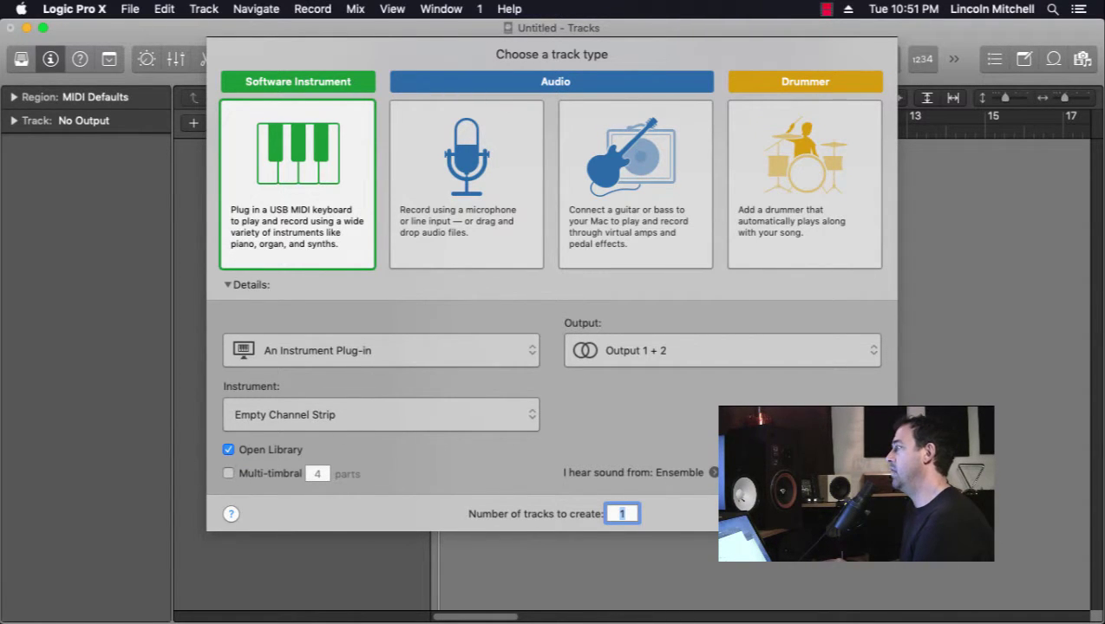
Step: Create a software instrument track and load the Bass > Fingerstyle Bass patch with EXS24 showing
{"action": "left_click", "coordinate": [846, 513]}
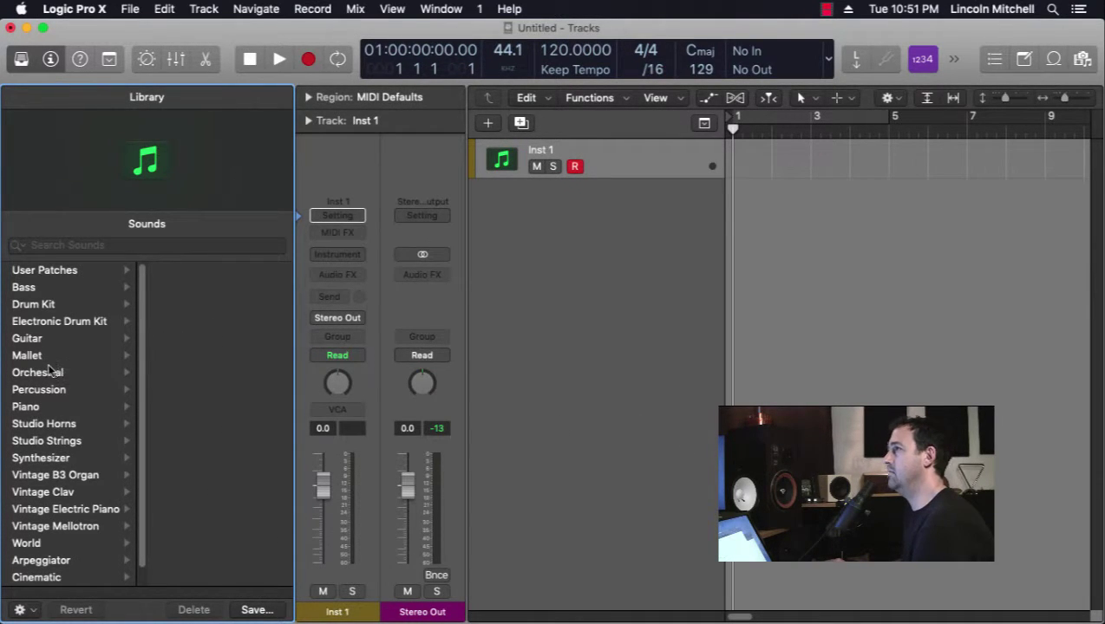
{"action": "scroll", "coordinate": [44, 442], "scroll_direction": "down", "scroll_amount": 1}
{"action": "scroll", "coordinate": [45, 437], "scroll_direction": "up", "scroll_amount": 1}
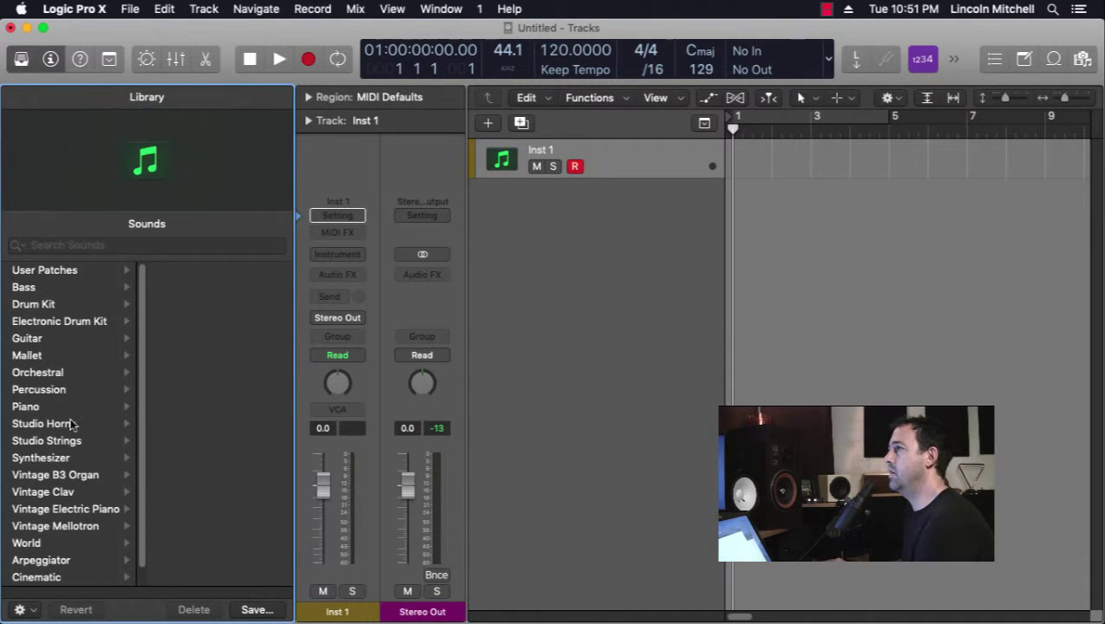
{"action": "left_click", "coordinate": [26, 291]}
{"action": "left_click", "coordinate": [208, 274]}
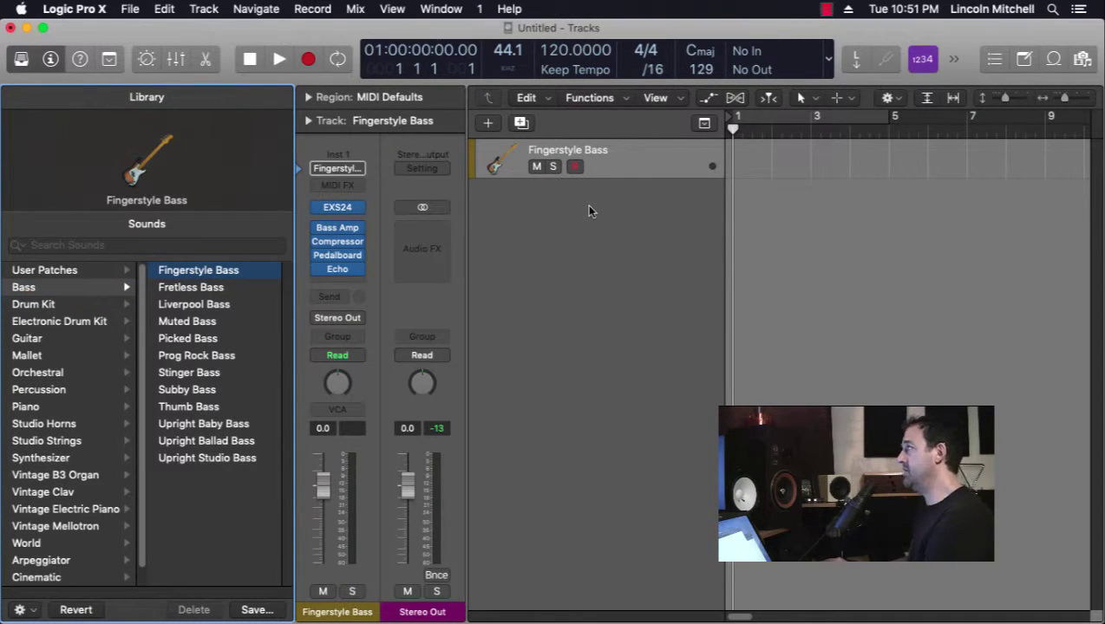
{"action": "left_click", "coordinate": [337, 208]}
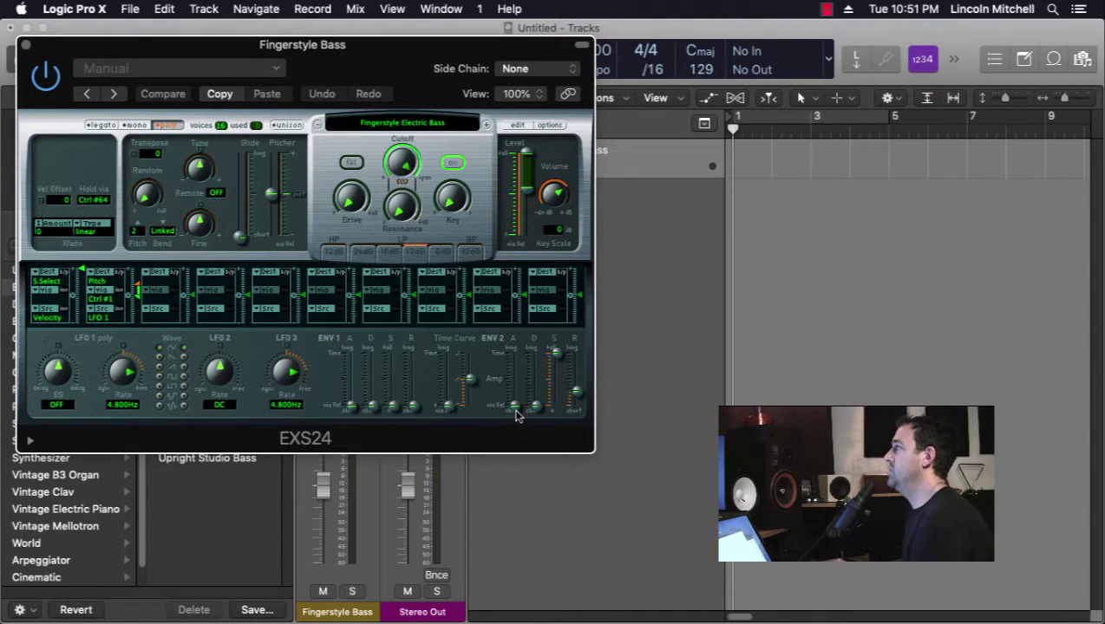
Step: Nudge the EXS24 ENV 2 fader, then switch Bass Amp Designer to the amp head with bass raised
{"action": "left_click_drag", "start_coordinate": [514, 407], "coordinate": [515, 403]}
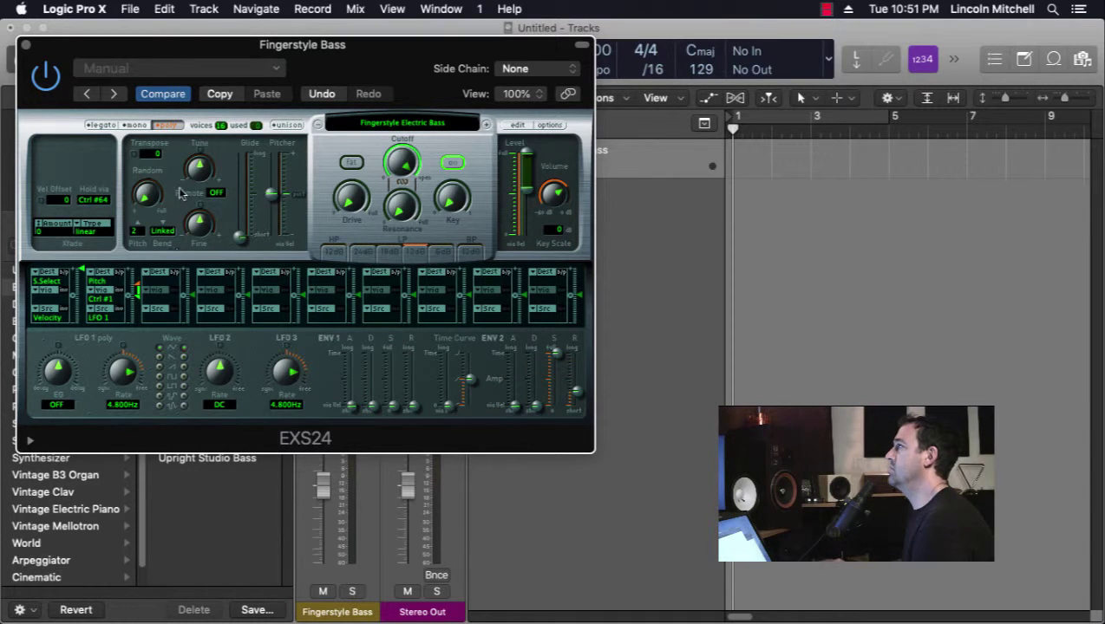
{"action": "left_click", "coordinate": [25, 44]}
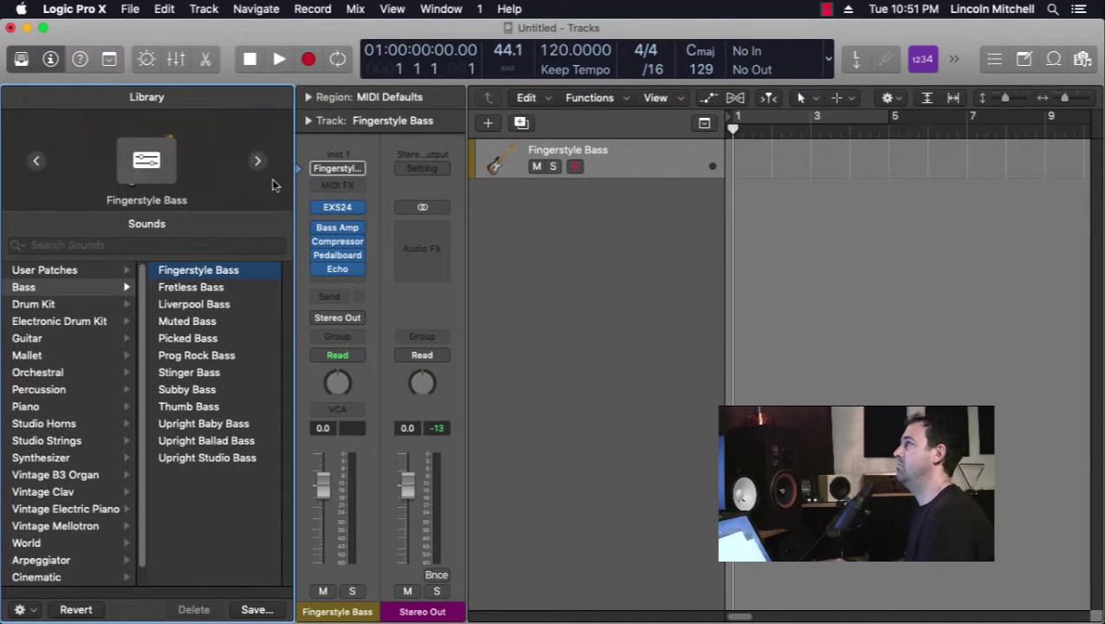
{"action": "left_click", "coordinate": [337, 228]}
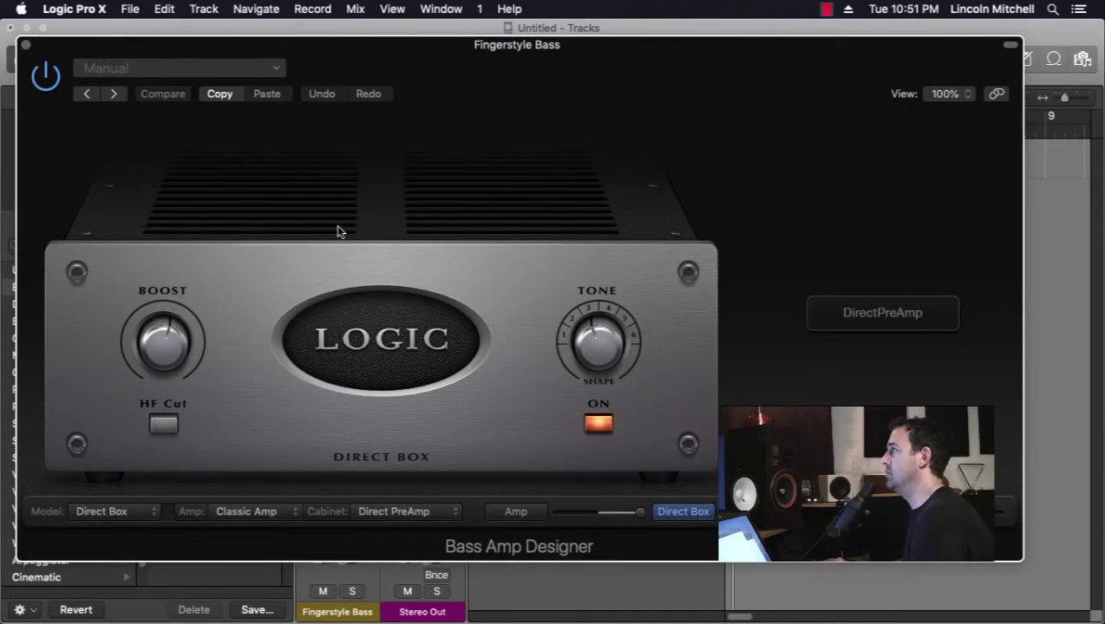
{"action": "left_click", "coordinate": [521, 512]}
{"action": "left_click_drag", "start_coordinate": [274, 416], "coordinate": [282, 382]}
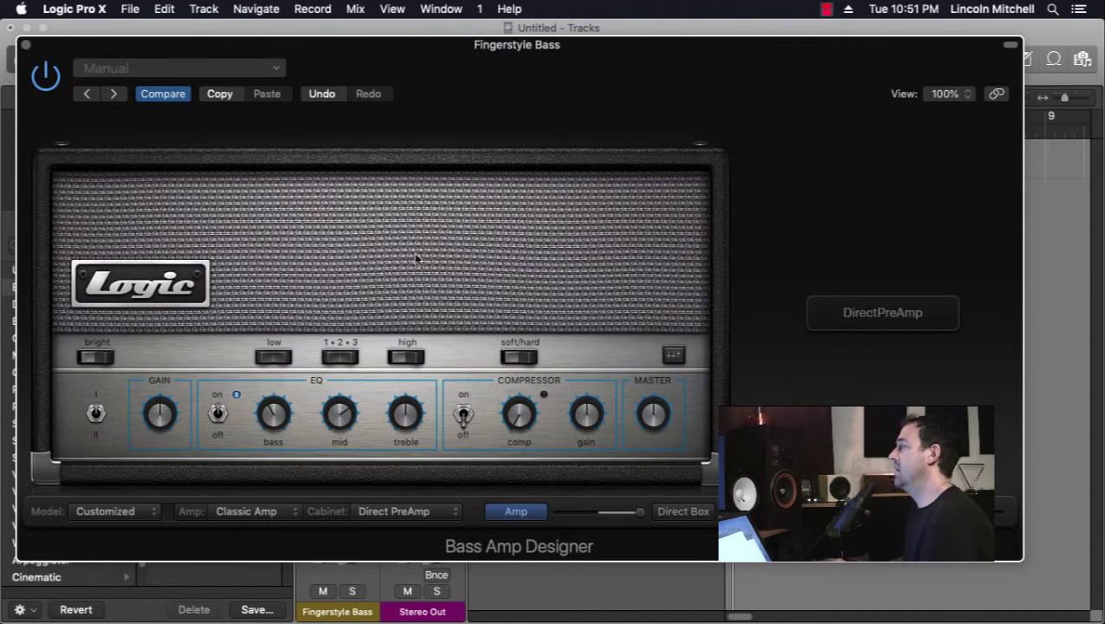
{"action": "left_click", "coordinate": [26, 45]}
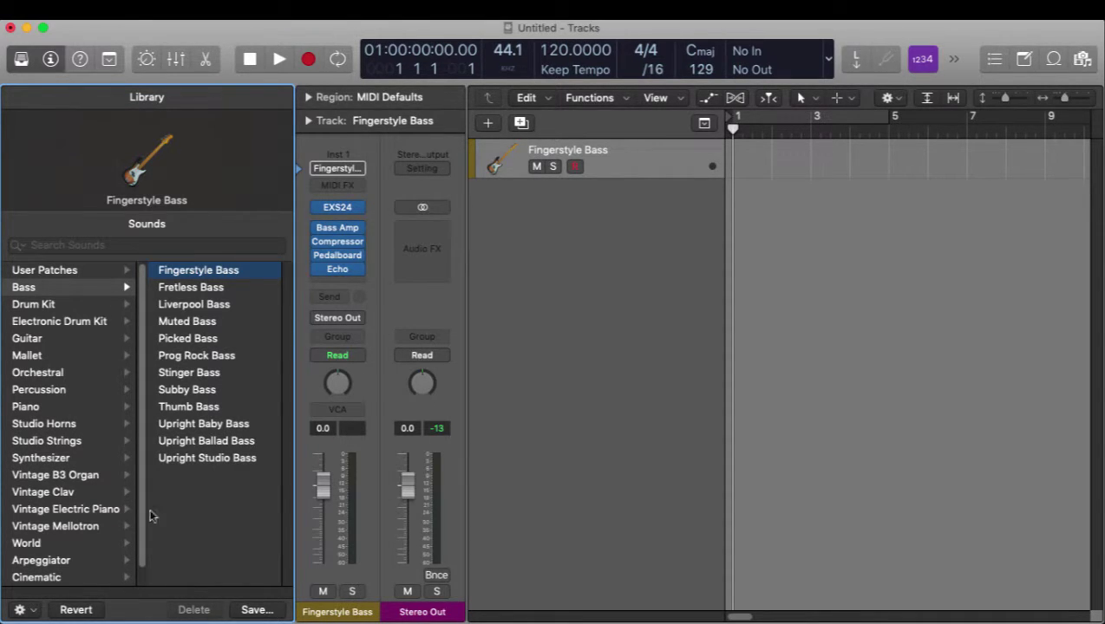
Step: Cancel the patch save dialog and display the User Patches folders in the Library
{"action": "left_click", "coordinate": [256, 610]}
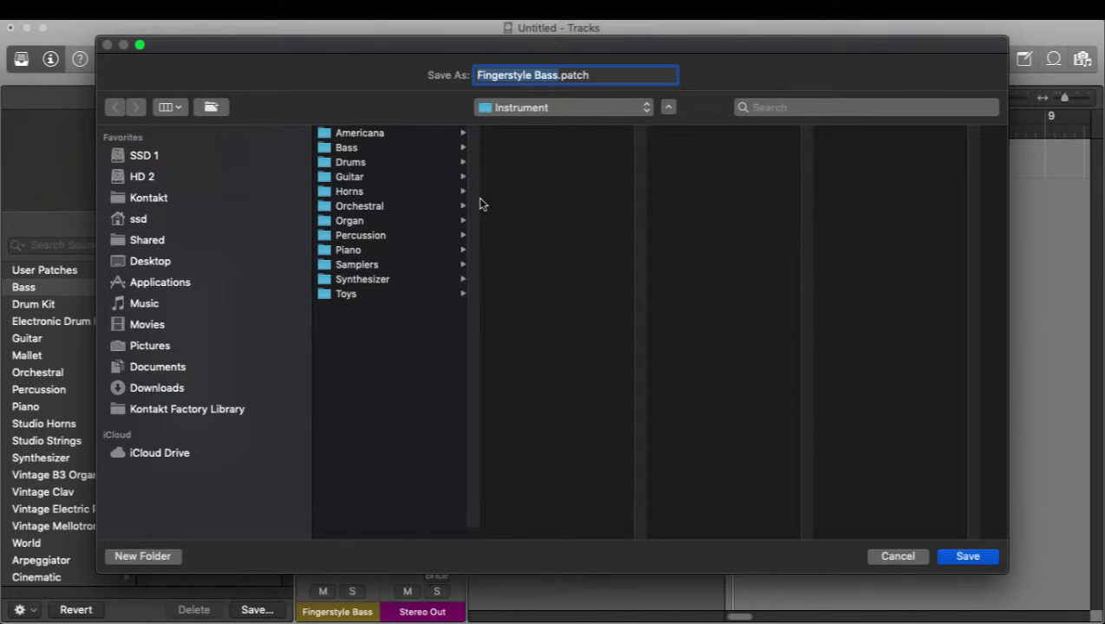
{"action": "left_click", "coordinate": [909, 557]}
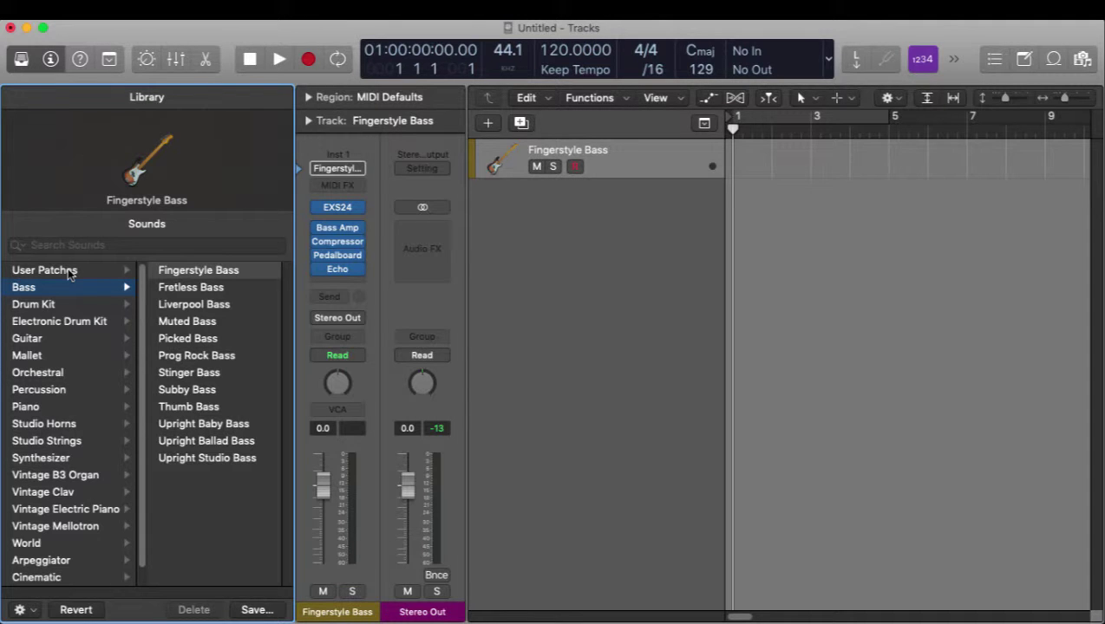
{"action": "left_click", "coordinate": [70, 271]}
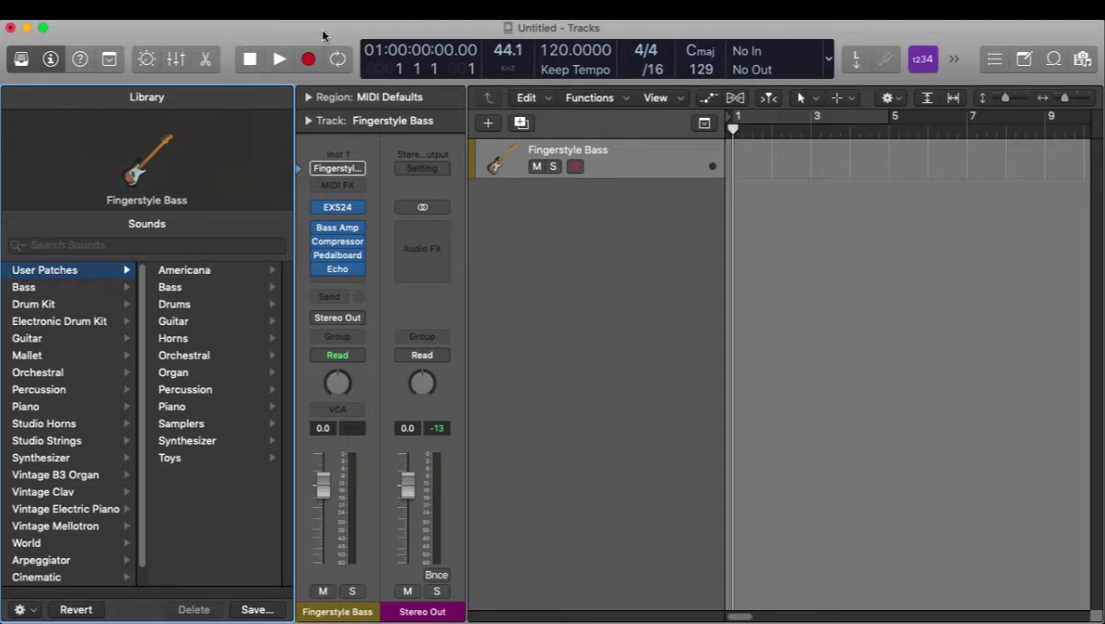
{"action": "key", "text": "super+shift+a"}
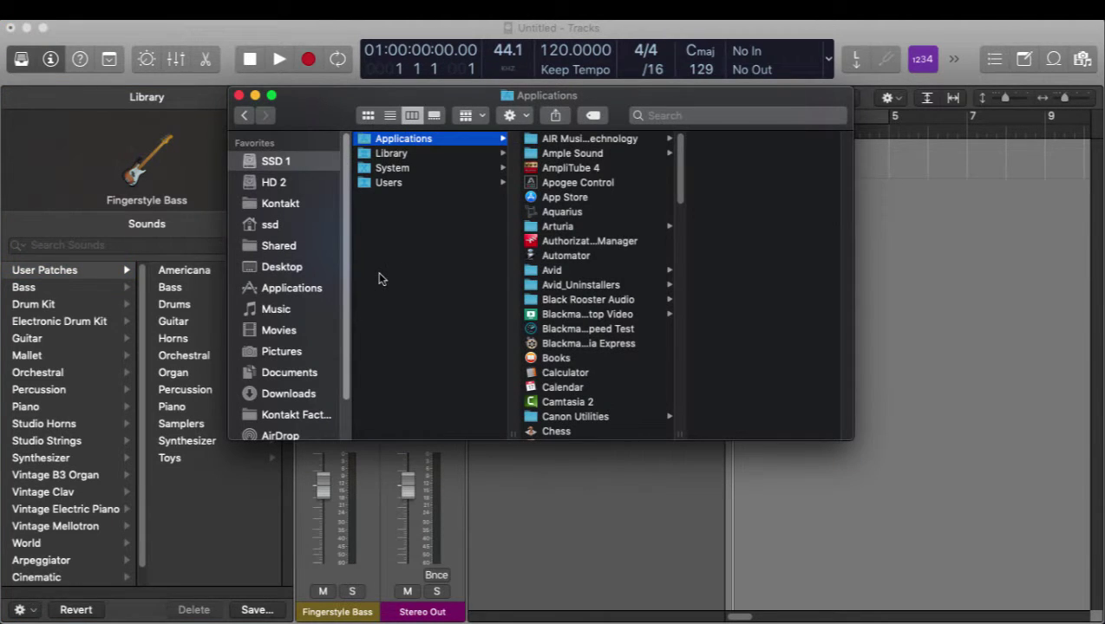
{"action": "left_click", "coordinate": [279, 308]}
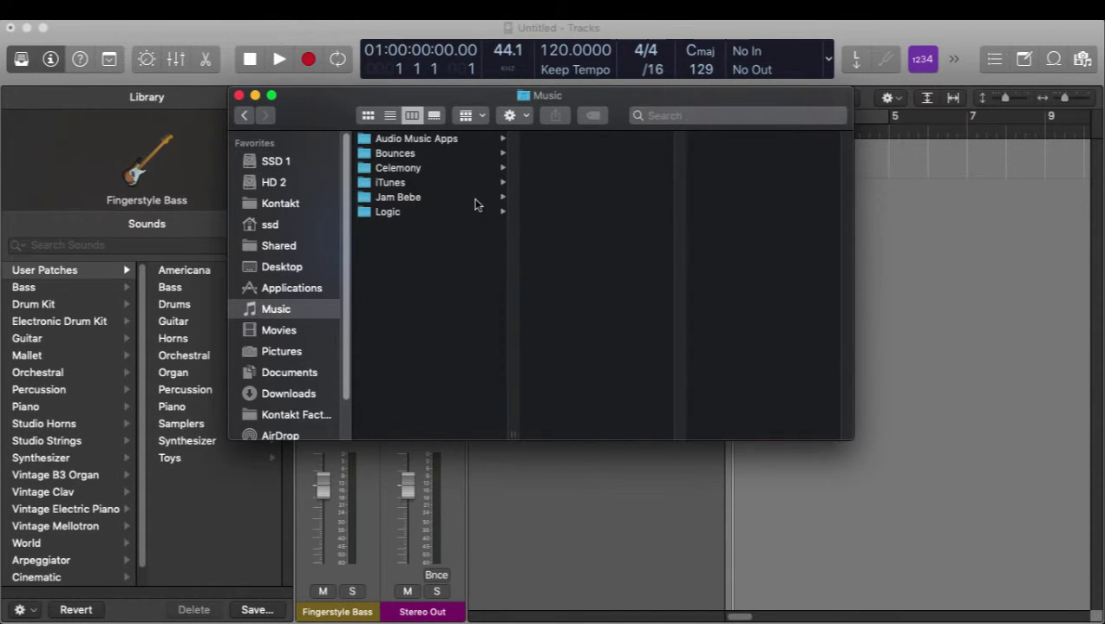
{"action": "left_click", "coordinate": [442, 140]}
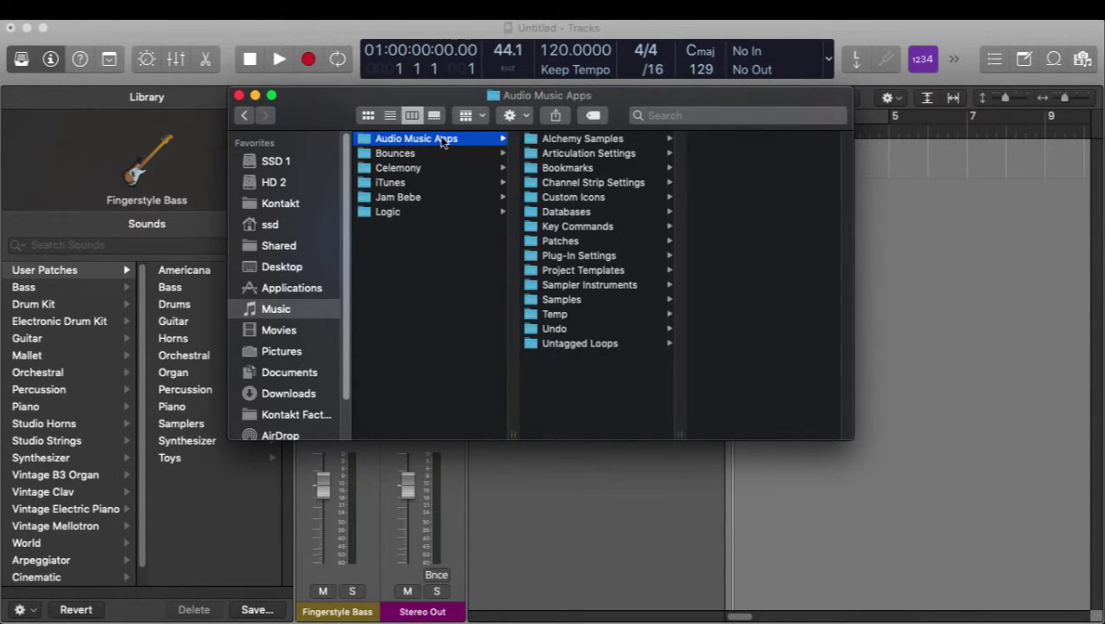
{"action": "left_click", "coordinate": [564, 244]}
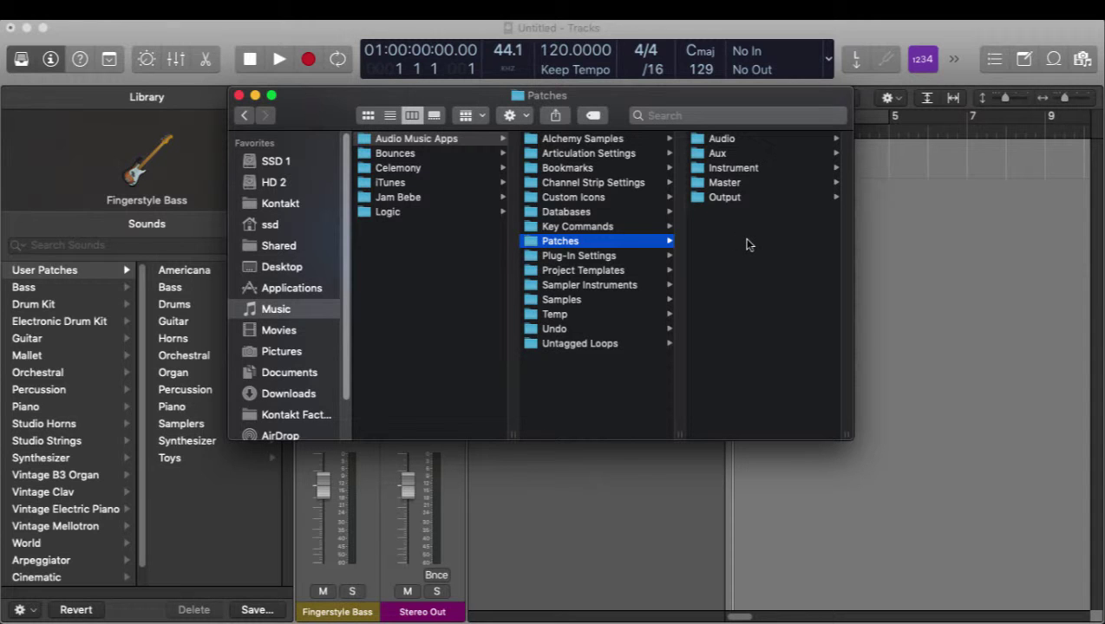
{"action": "left_click", "coordinate": [736, 169]}
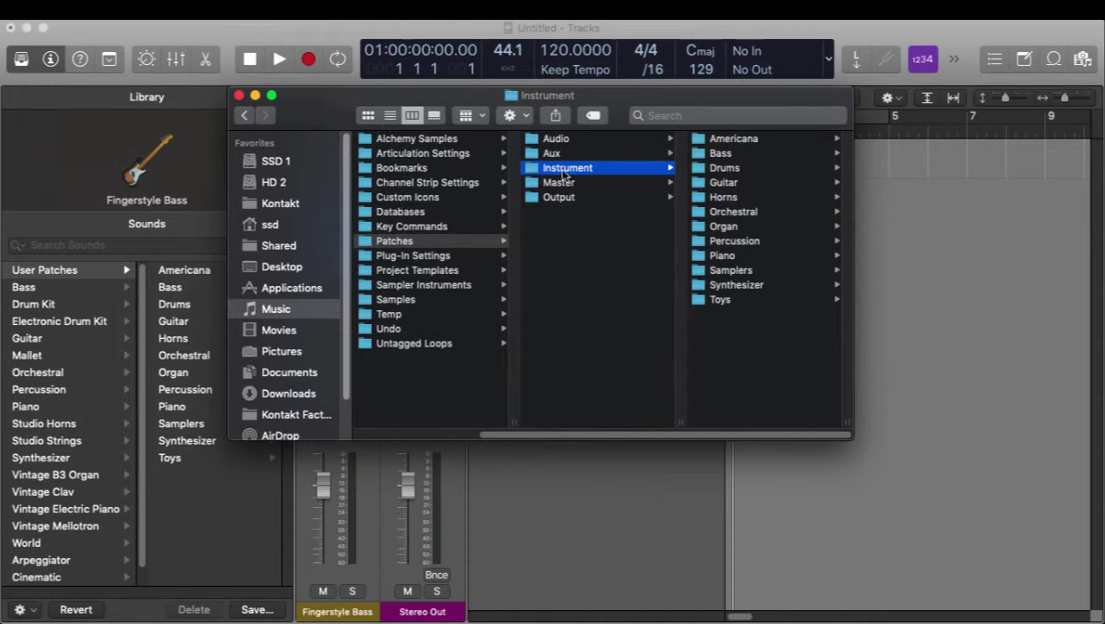
{"action": "left_click", "coordinate": [564, 141]}
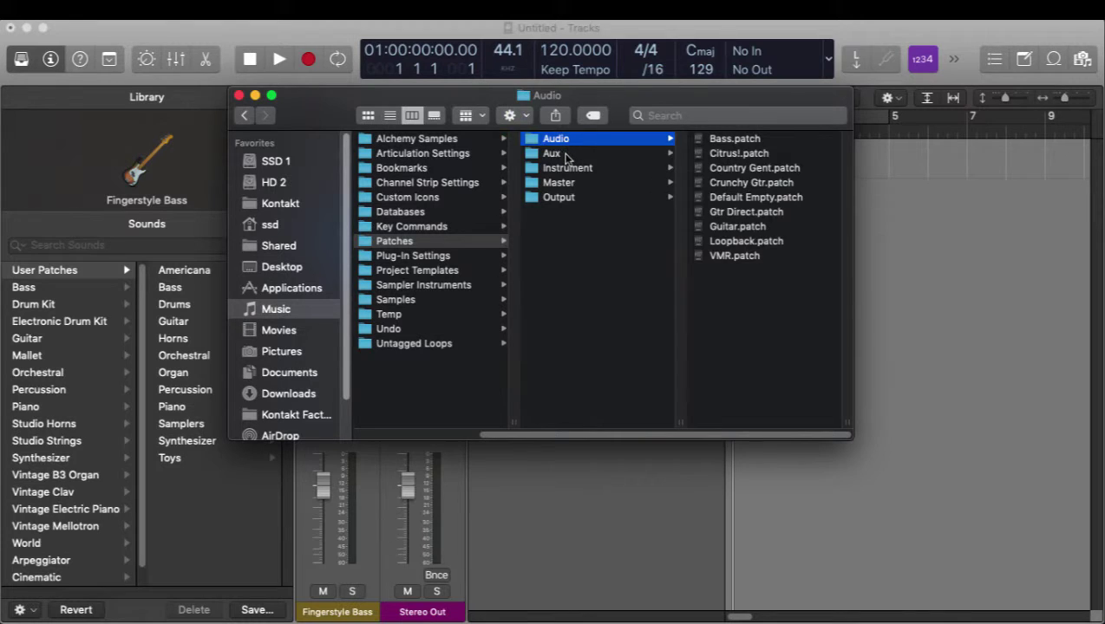
{"action": "left_click", "coordinate": [564, 154]}
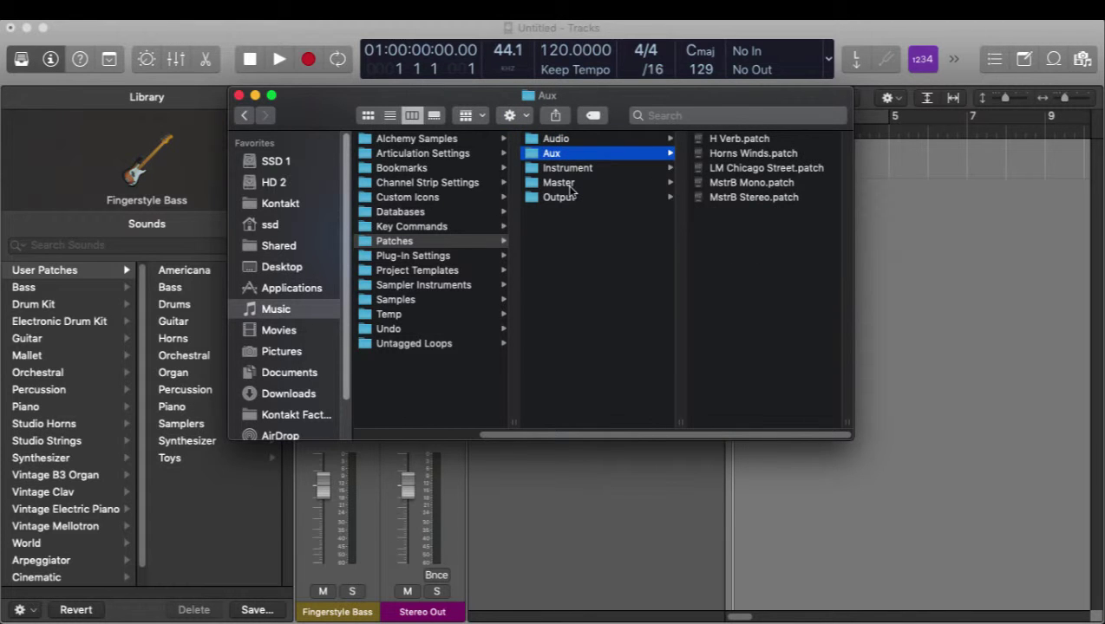
{"action": "left_click", "coordinate": [570, 185]}
{"action": "left_click", "coordinate": [571, 198]}
{"action": "left_click", "coordinate": [565, 154]}
{"action": "left_click", "coordinate": [581, 169]}
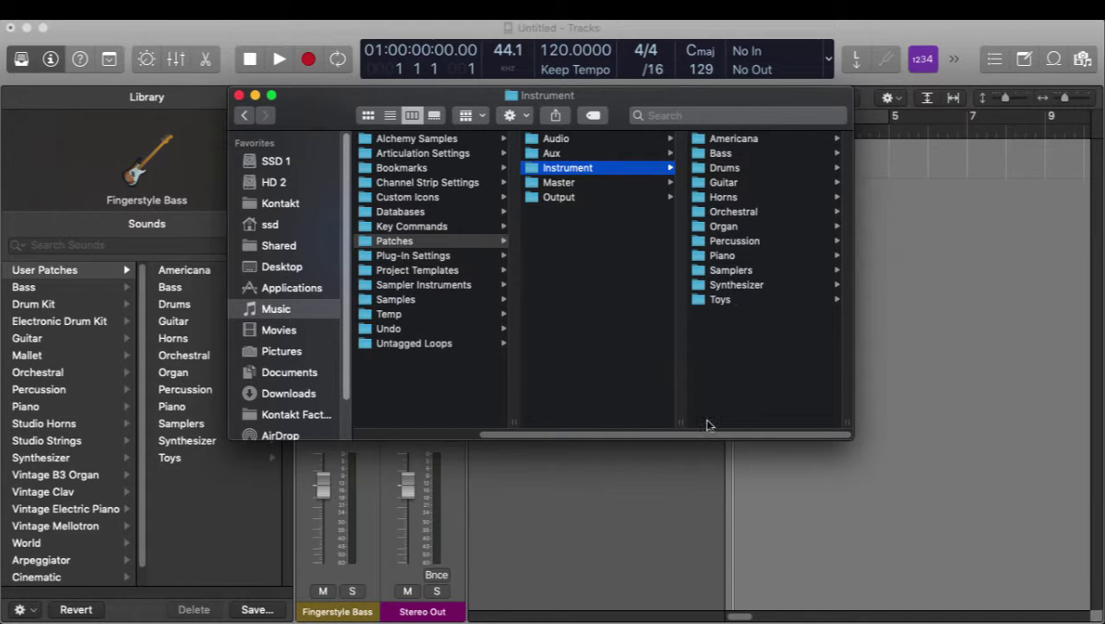
{"action": "left_click", "coordinate": [741, 141]}
{"action": "left_click", "coordinate": [507, 156]}
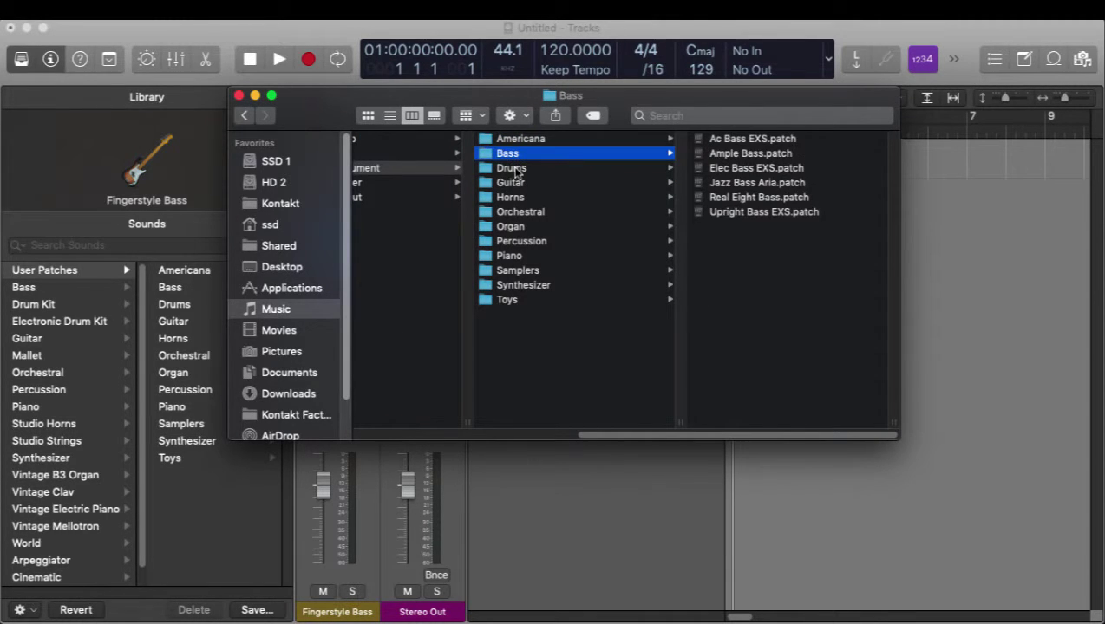
{"action": "left_click", "coordinate": [515, 170]}
{"action": "left_click", "coordinate": [517, 197]}
{"action": "left_click", "coordinate": [522, 226]}
{"action": "left_click", "coordinate": [529, 257]}
{"action": "left_click", "coordinate": [530, 340]}
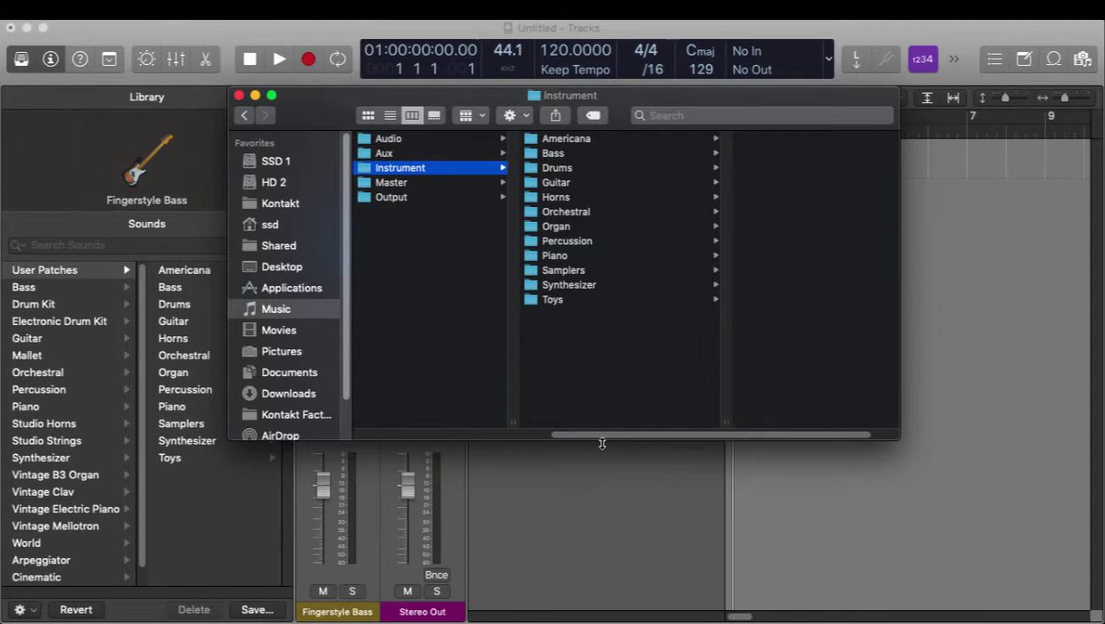
{"action": "left_click", "coordinate": [593, 503]}
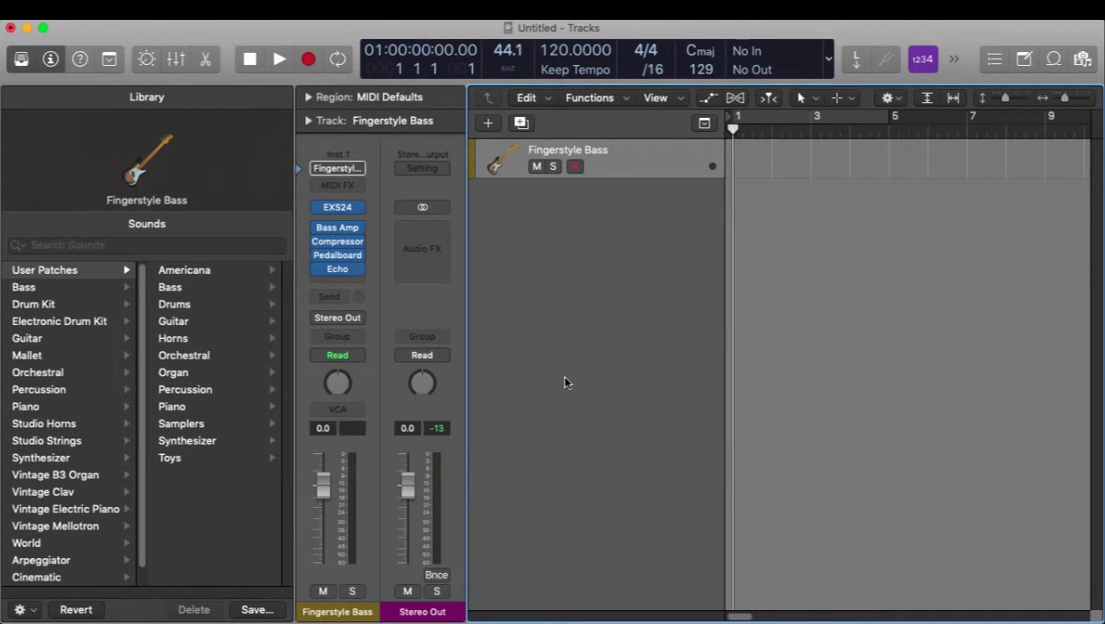
Step: Load the Fiddle patch from the Americana user patches and show its Kontakt instrument
{"action": "left_click", "coordinate": [183, 271]}
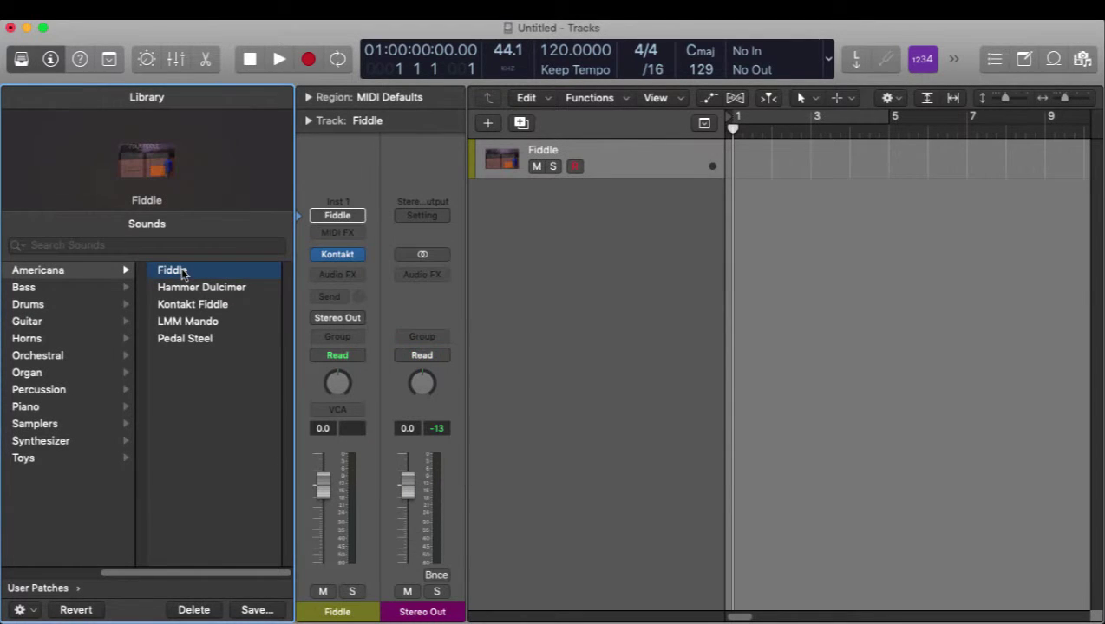
{"action": "mouse_move", "coordinate": [339, 255]}
{"action": "left_click", "coordinate": [339, 255]}
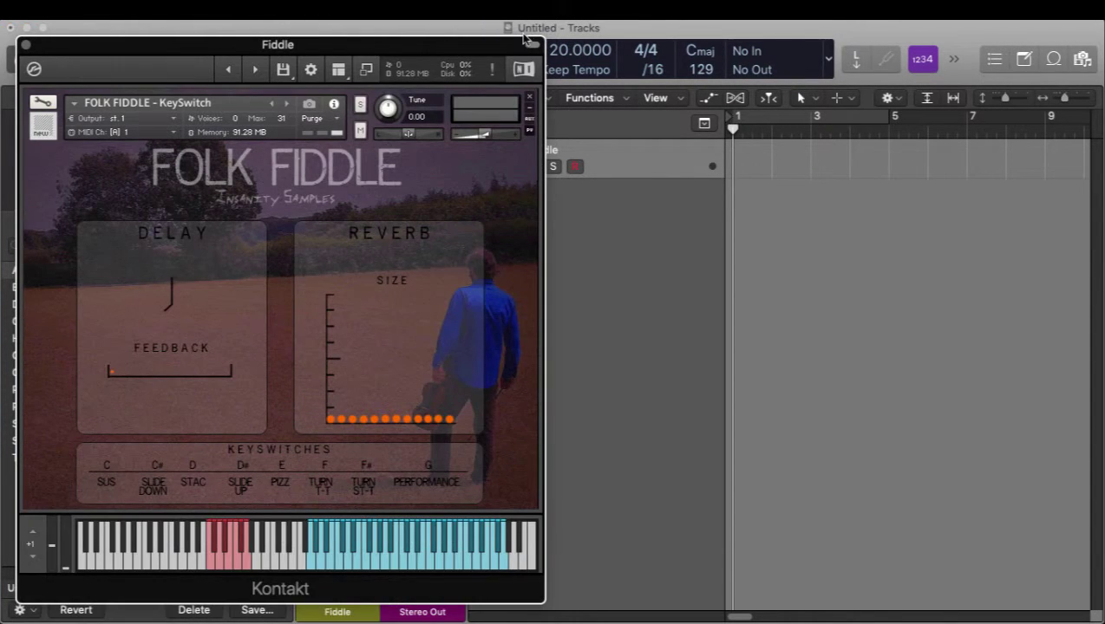
Step: Move the Kontakt window right and browse its list of installed libraries
{"action": "left_click_drag", "start_coordinate": [368, 48], "coordinate": [594, 39]}
{"action": "left_click", "coordinate": [516, 152]}
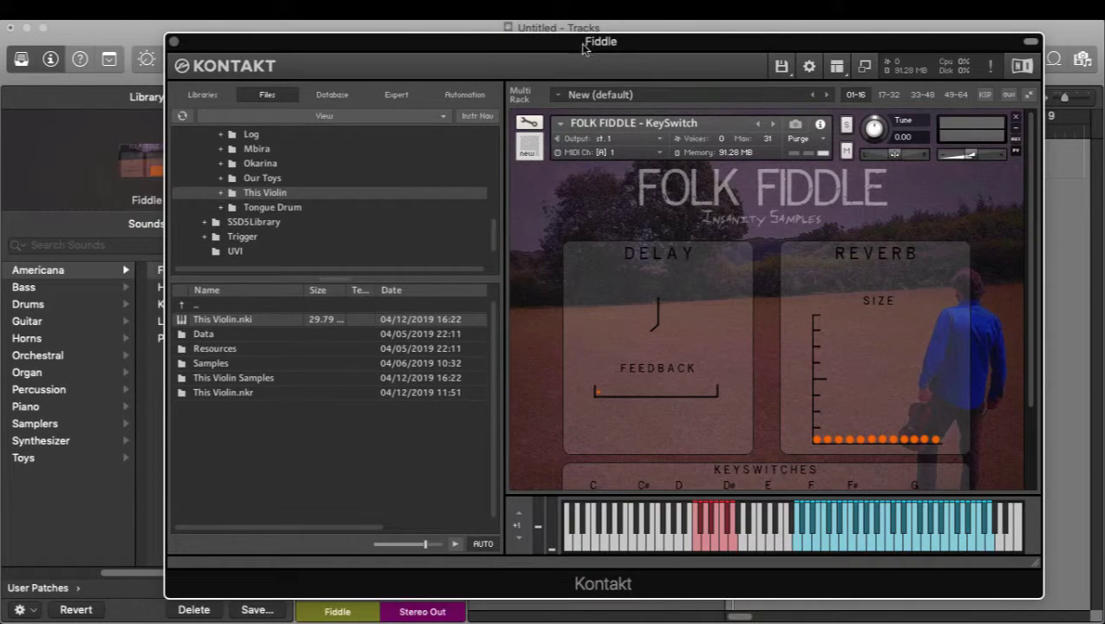
{"action": "left_click", "coordinate": [206, 95]}
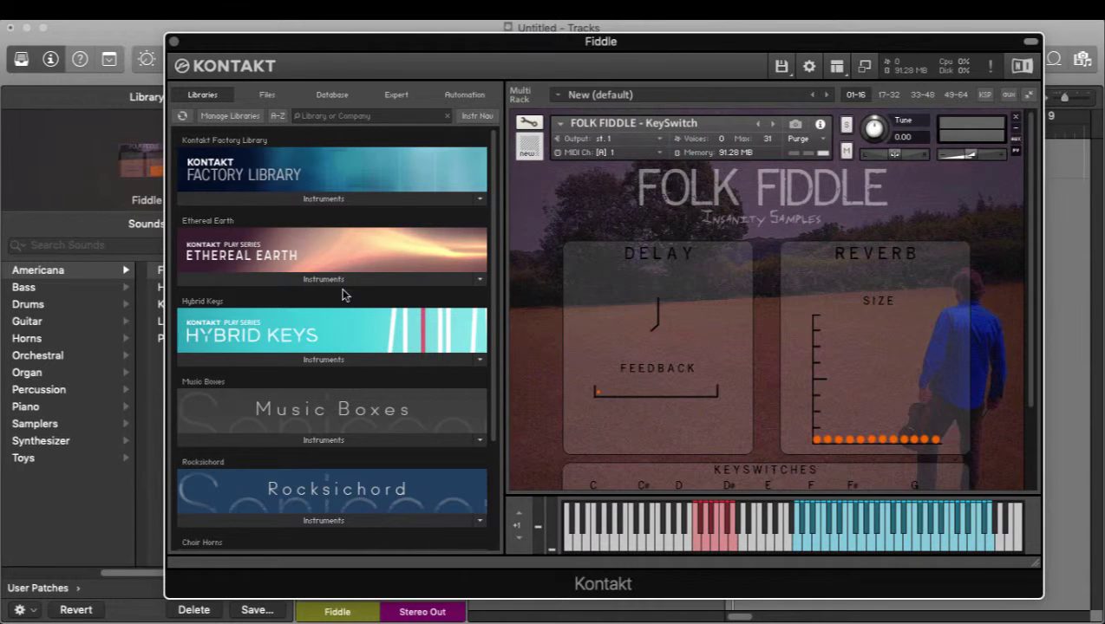
{"action": "scroll", "coordinate": [342, 295], "scroll_direction": "down", "scroll_amount": 3}
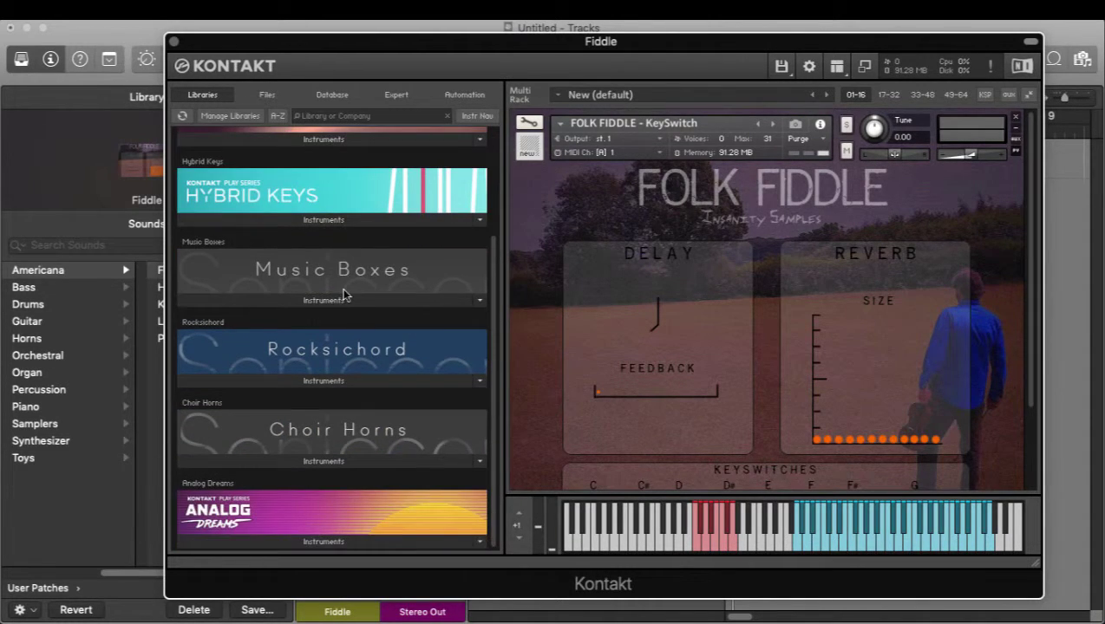
{"action": "scroll", "coordinate": [347, 294], "scroll_direction": "up", "scroll_amount": 3}
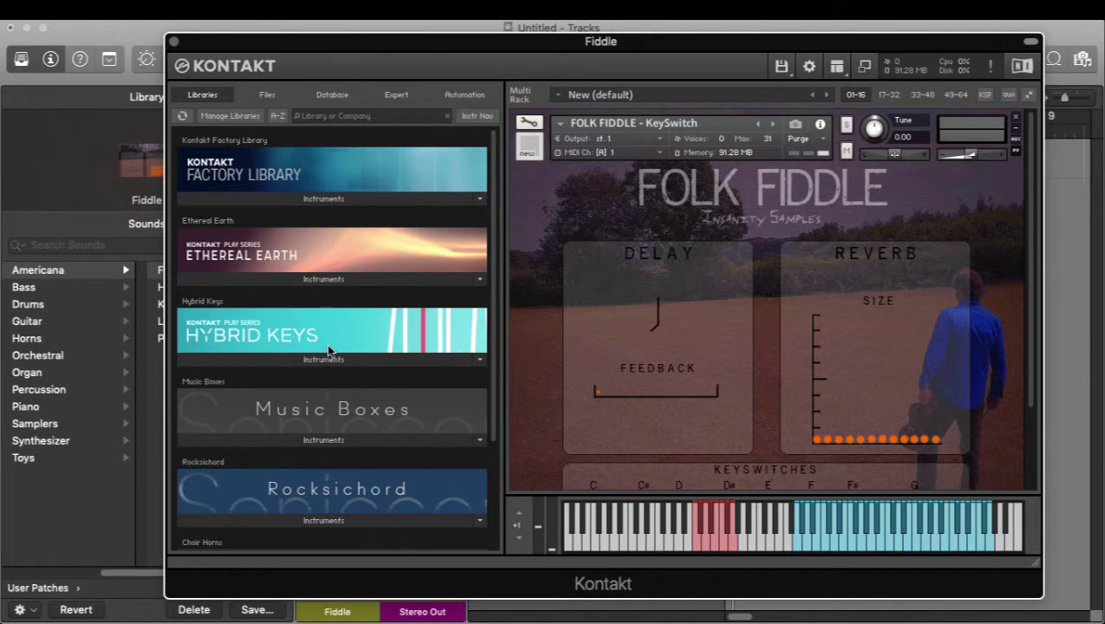
Step: Close the Kontakt browser and Fiddle window, then select the Library's Bass category
{"action": "key", "text": "F1"}
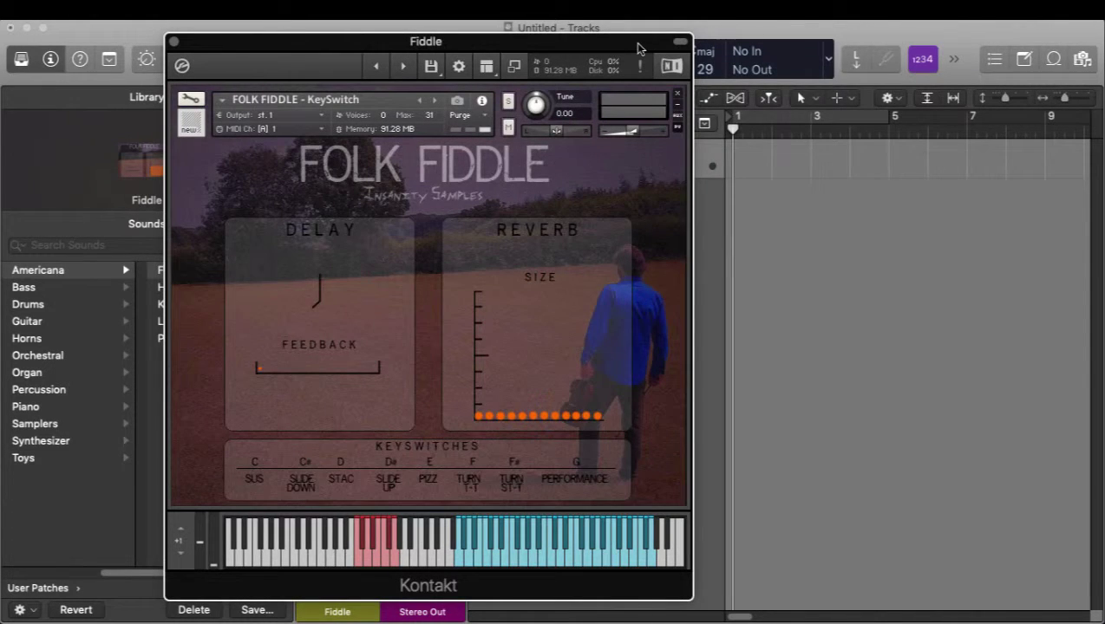
{"action": "key", "text": "super+w"}
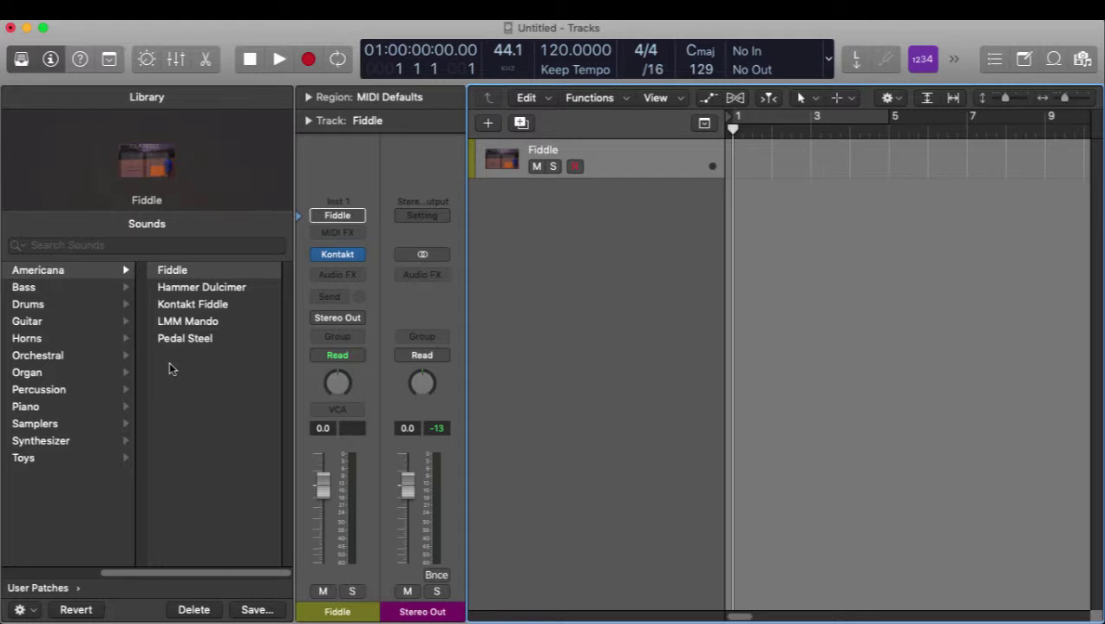
{"action": "key", "text": "Down"}
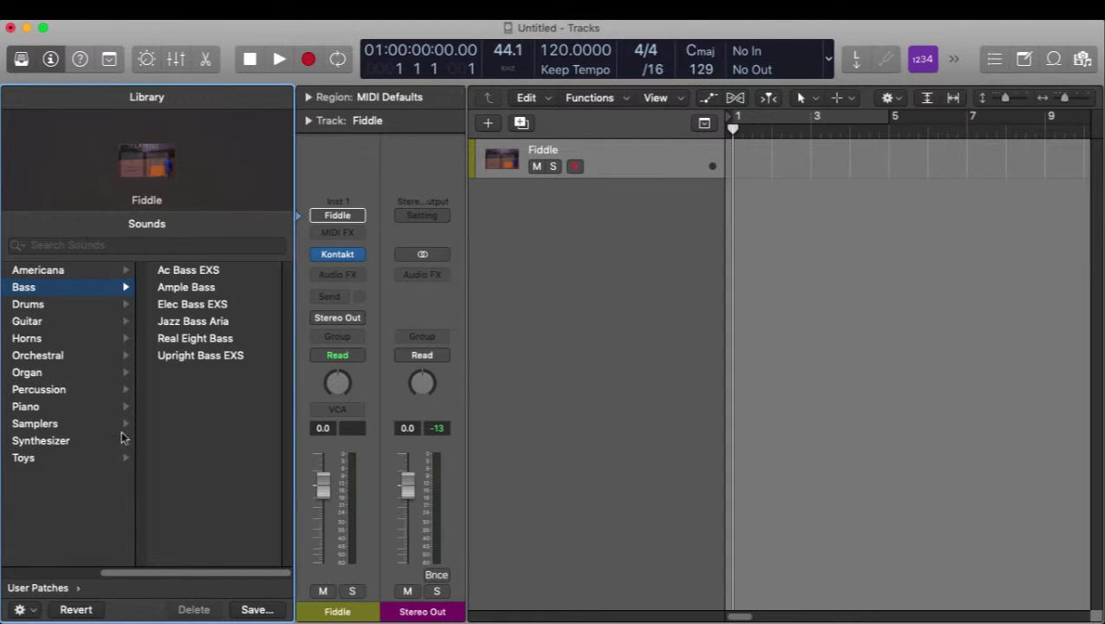
Step: Load the Piano > Grand Piano and Pad patch from the Library
{"action": "left_click_drag", "start_coordinate": [191, 571], "coordinate": [50, 571]}
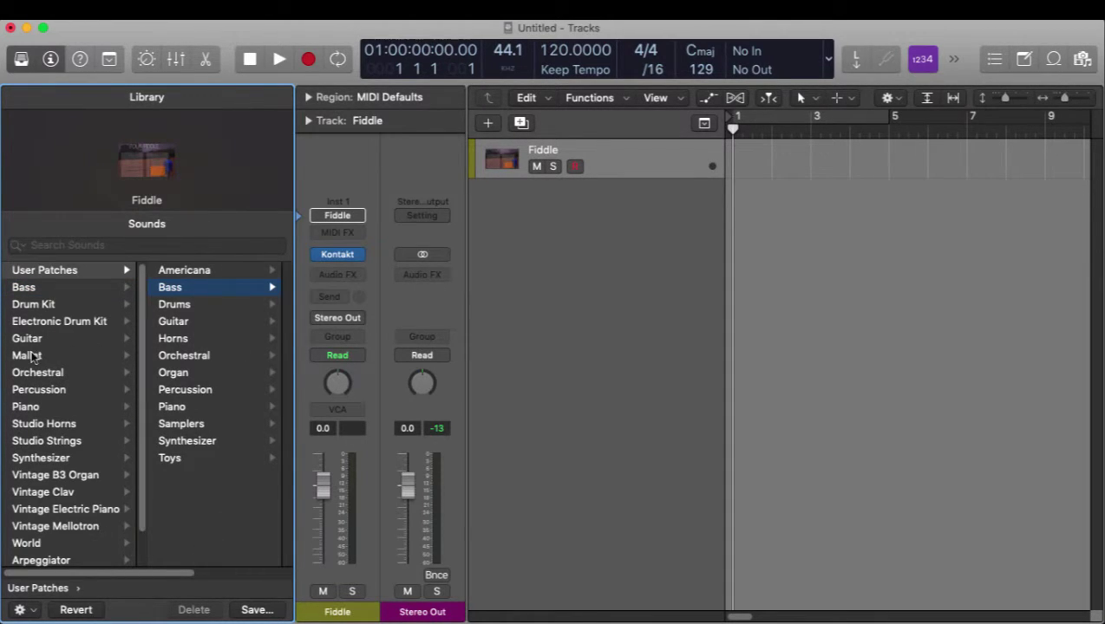
{"action": "left_click", "coordinate": [45, 407]}
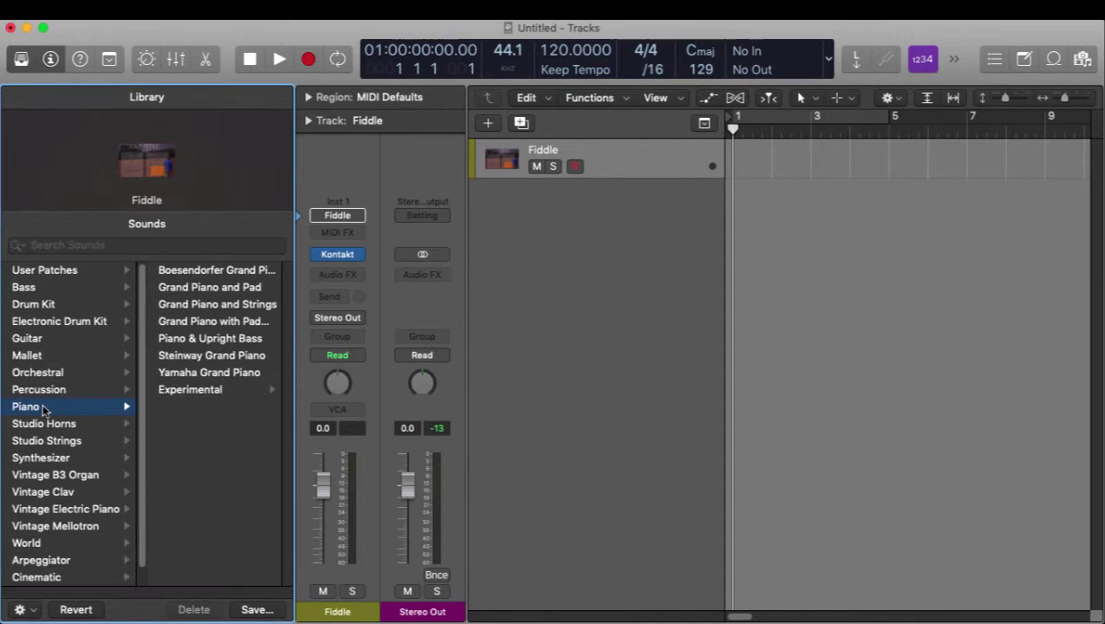
{"action": "left_click", "coordinate": [208, 289]}
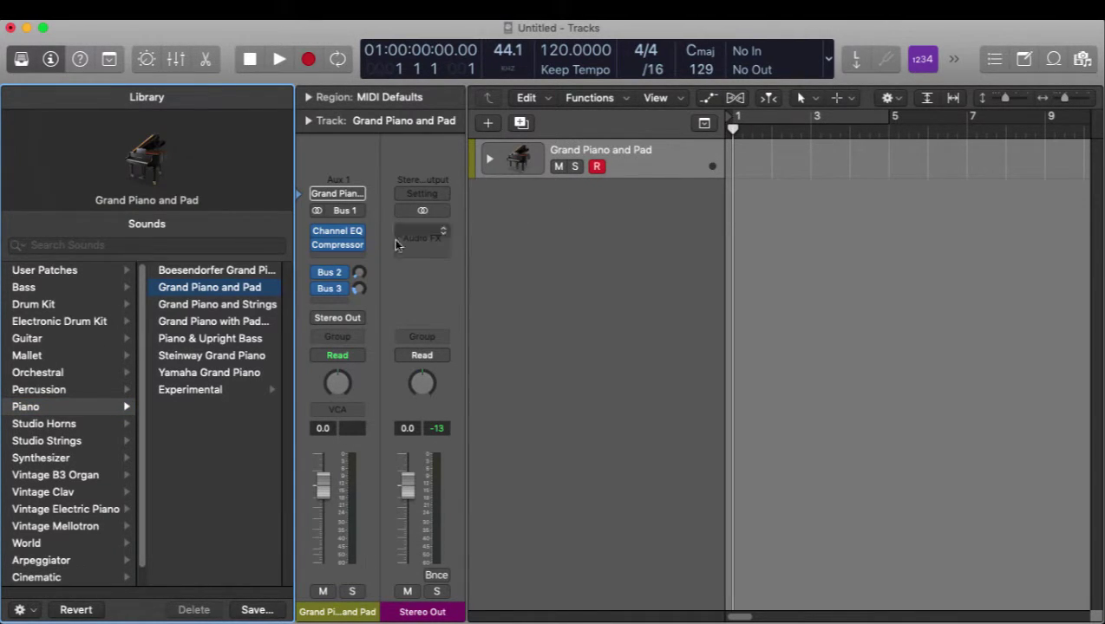
Step: Set the Bus 2 and Bus 3 reverb send slots to No Send
{"action": "left_click", "coordinate": [344, 276]}
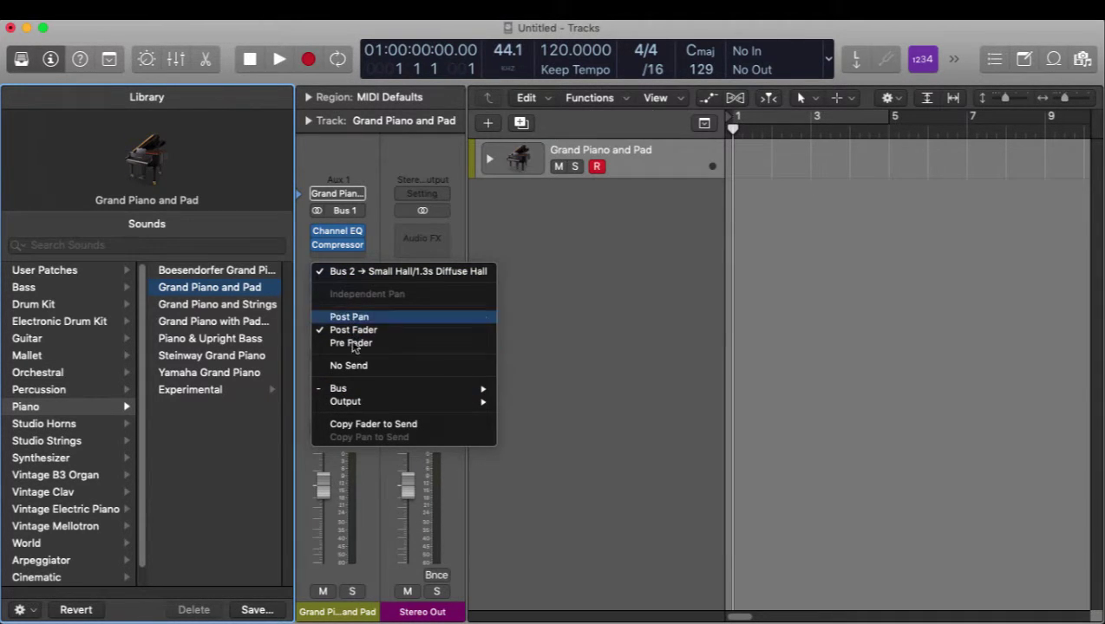
{"action": "left_click", "coordinate": [365, 368]}
{"action": "left_click", "coordinate": [342, 291]}
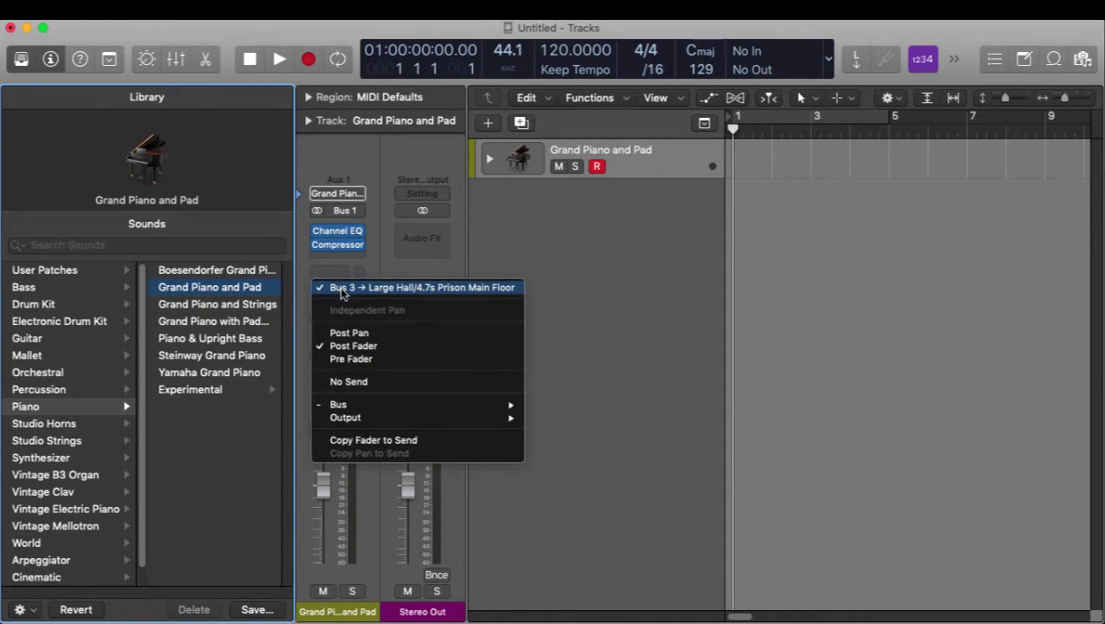
{"action": "left_click", "coordinate": [340, 378]}
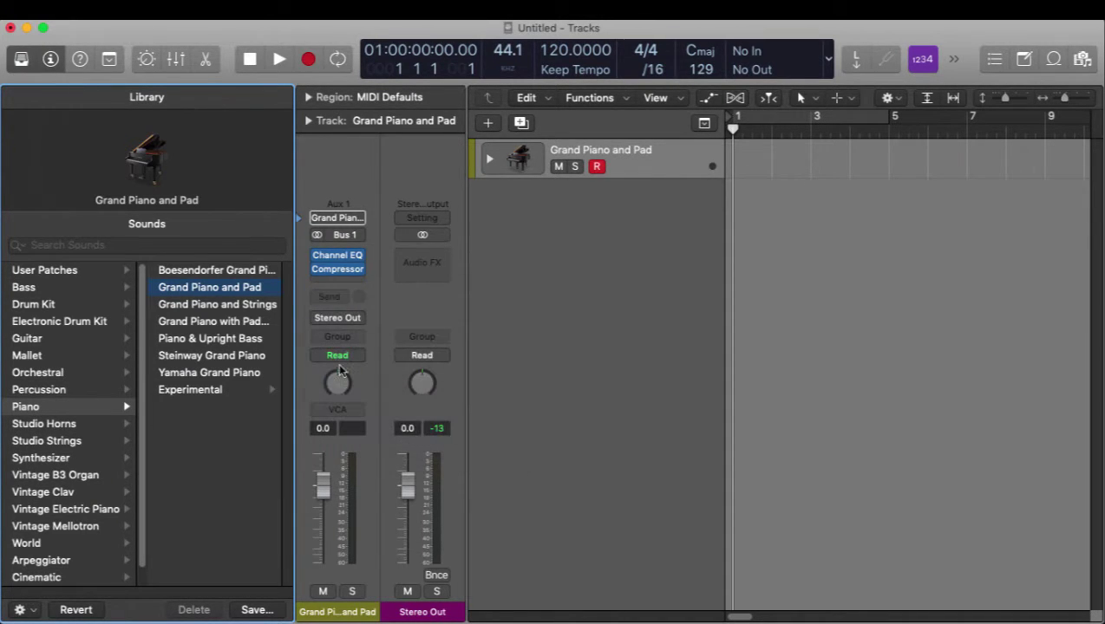
Step: Set the compressor to Platinum Digital and enable a Channel EQ low cut raised to 186 Hz
{"action": "left_click", "coordinate": [338, 270]}
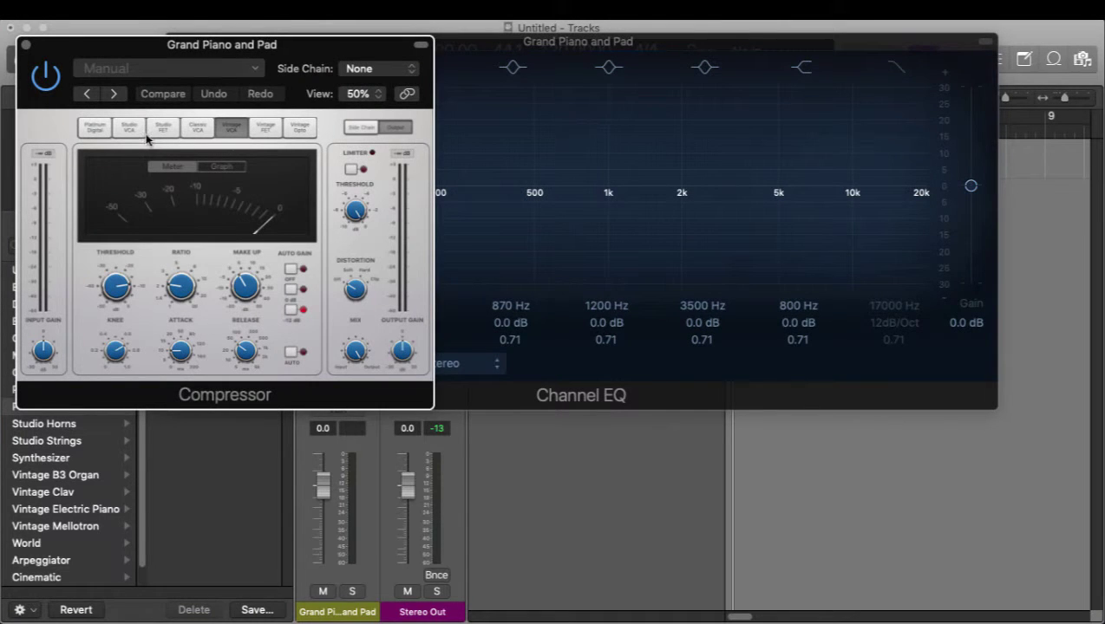
{"action": "left_click", "coordinate": [91, 130]}
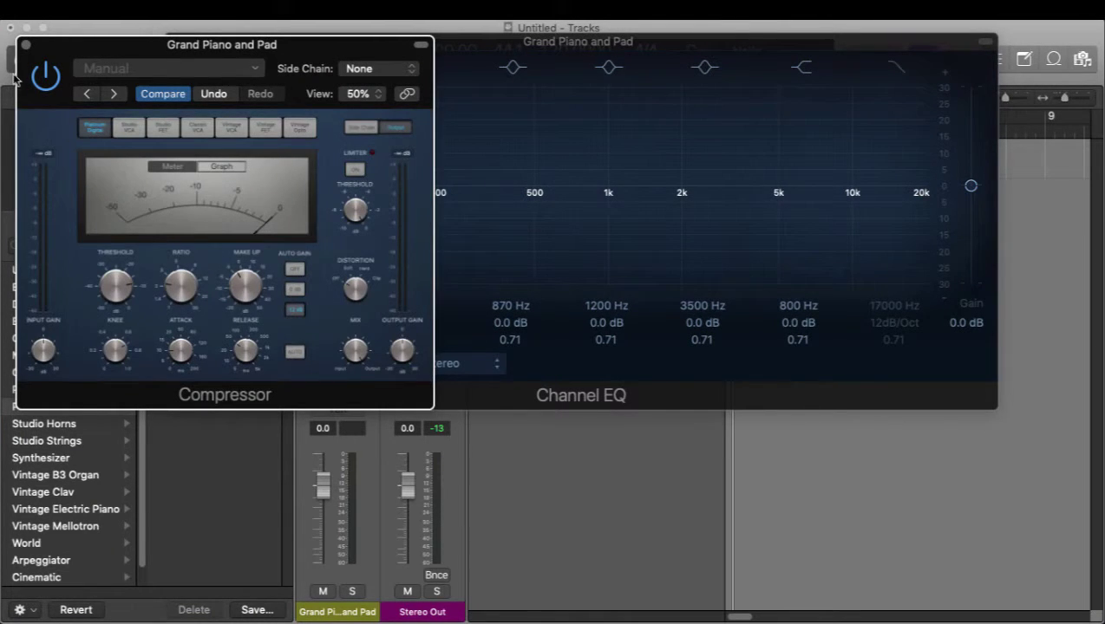
{"action": "left_click", "coordinate": [25, 45]}
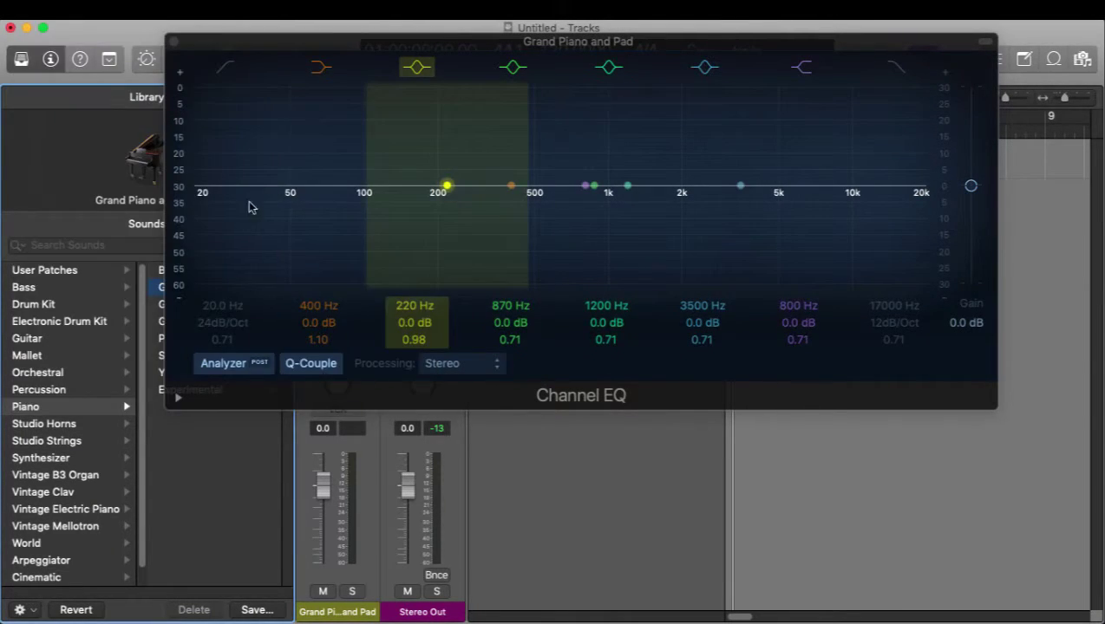
{"action": "left_click", "coordinate": [223, 75]}
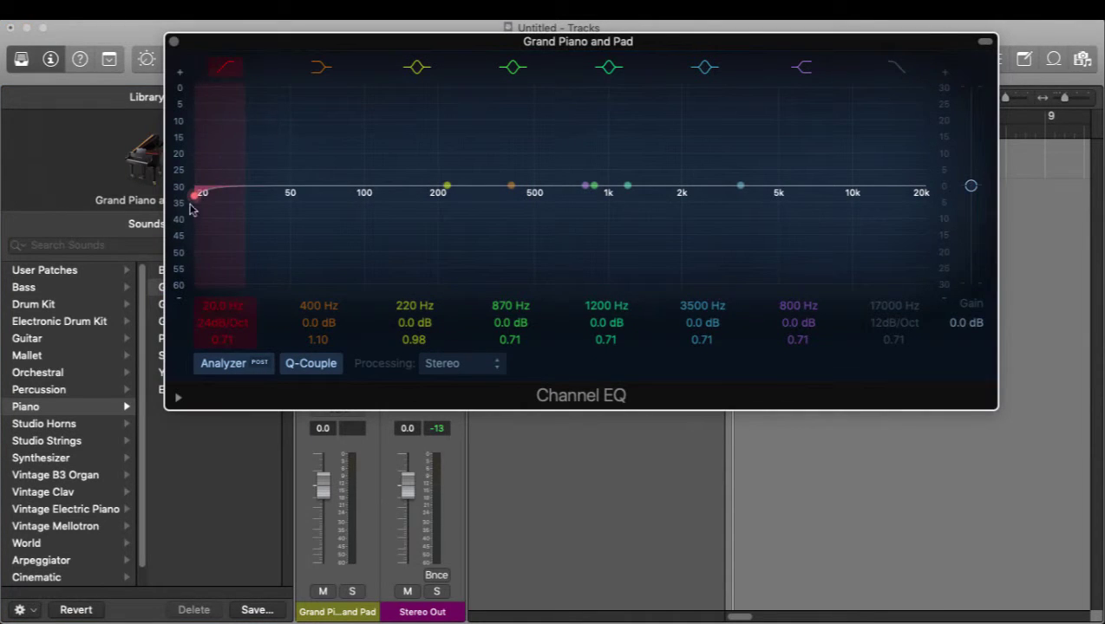
{"action": "left_click_drag", "start_coordinate": [190, 201], "coordinate": [448, 189]}
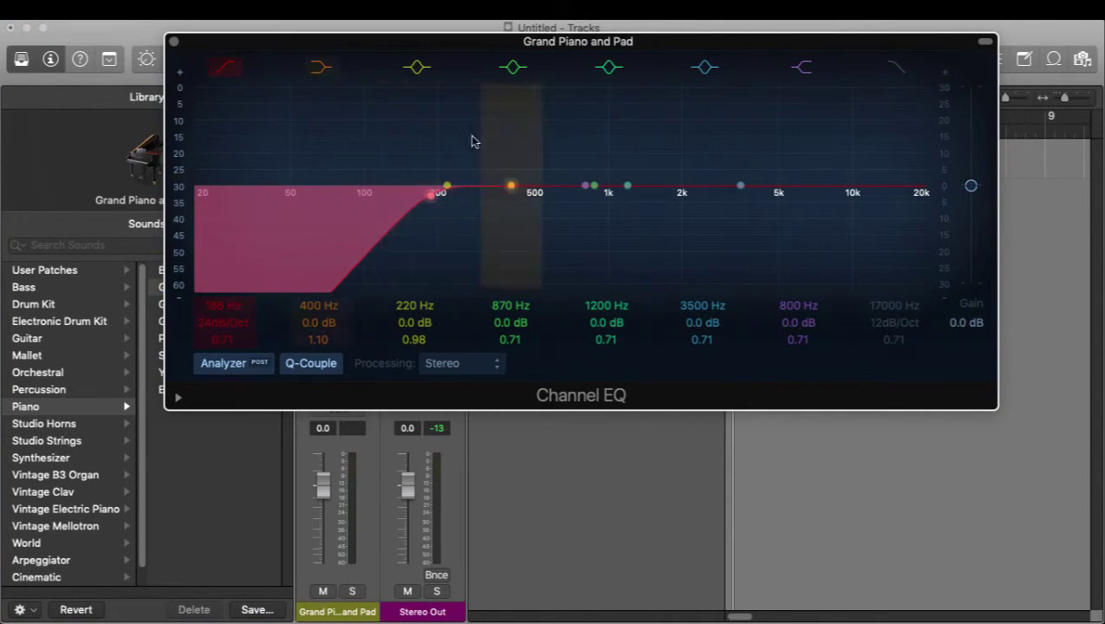
Step: Close the Channel EQ and inspect the aux's input source without changing it
{"action": "left_click", "coordinate": [173, 42]}
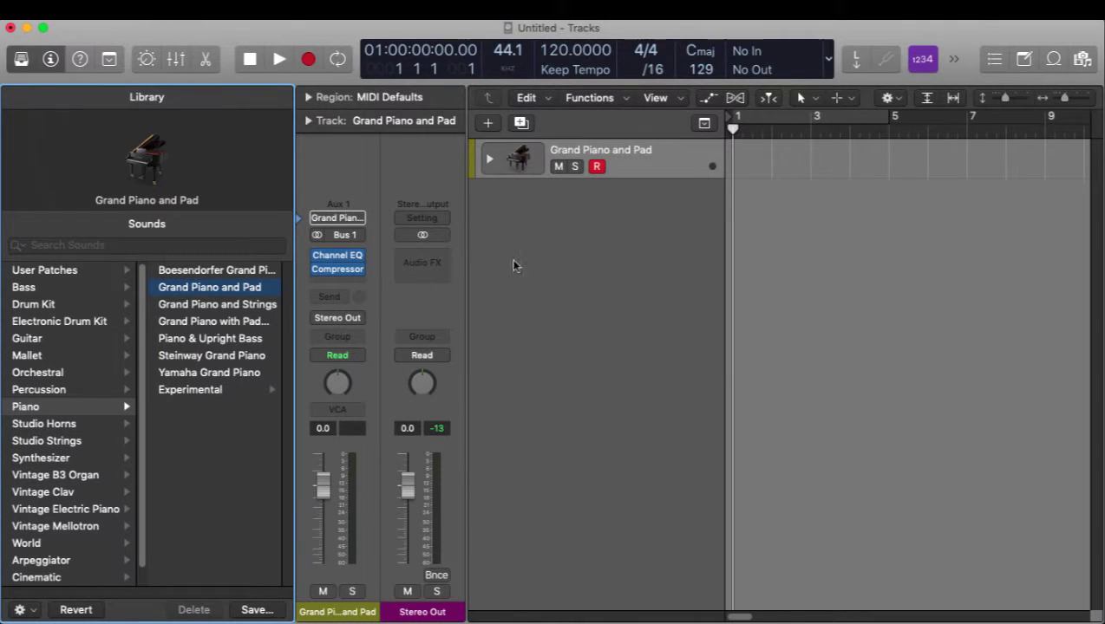
{"action": "left_click", "coordinate": [353, 236]}
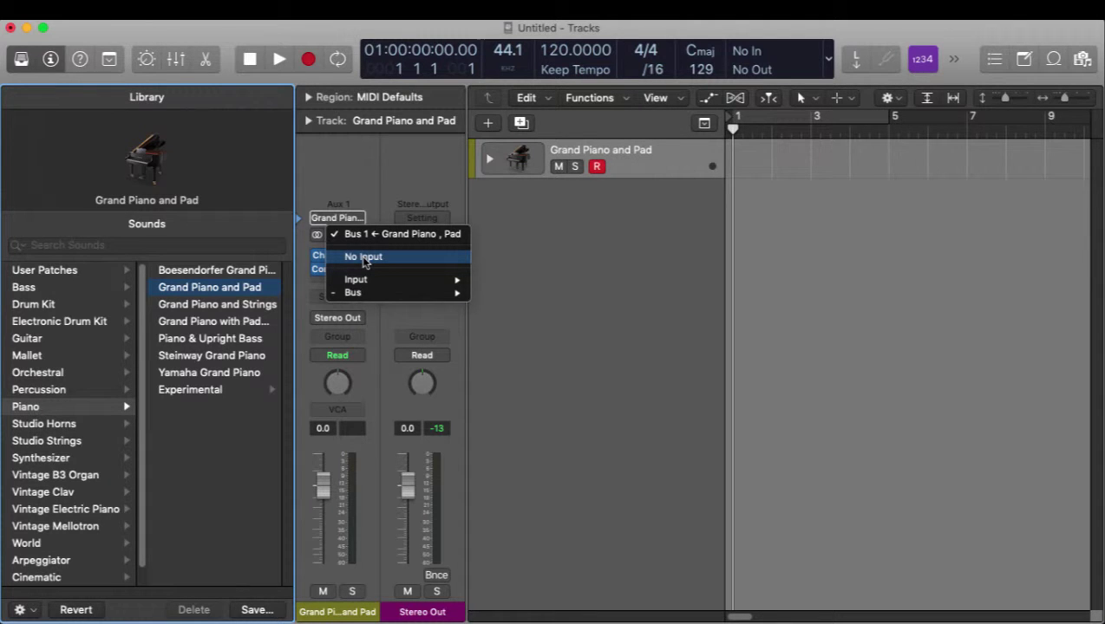
{"action": "left_click", "coordinate": [568, 285]}
{"action": "left_click", "coordinate": [543, 291]}
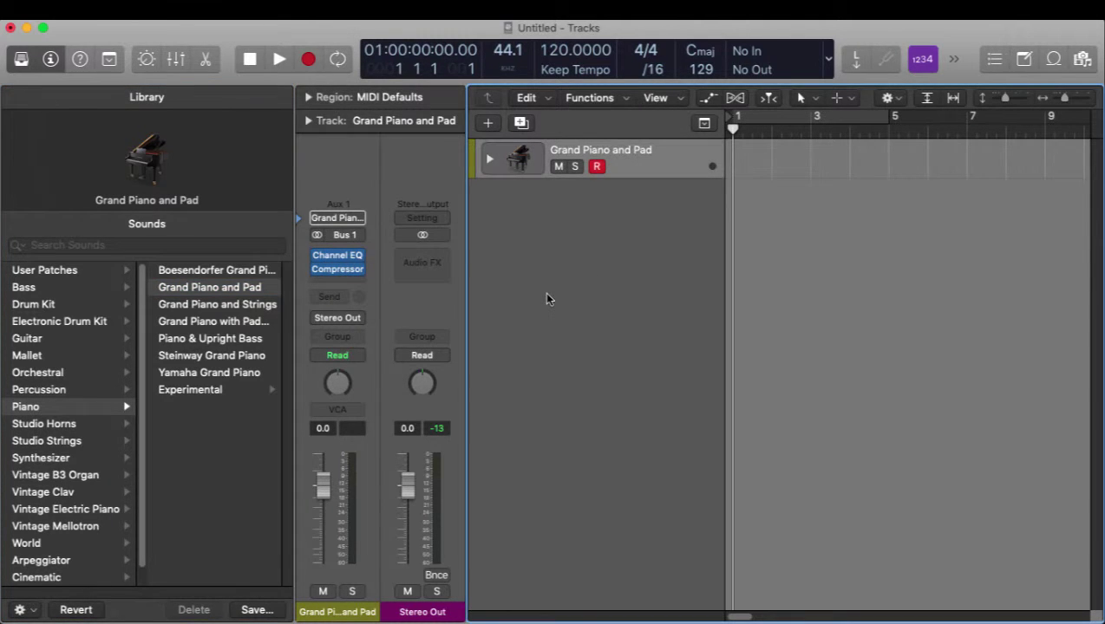
Step: Route the aux output to the MastrB bus and set its pan mode to Stereo Pan
{"action": "left_click", "coordinate": [360, 319]}
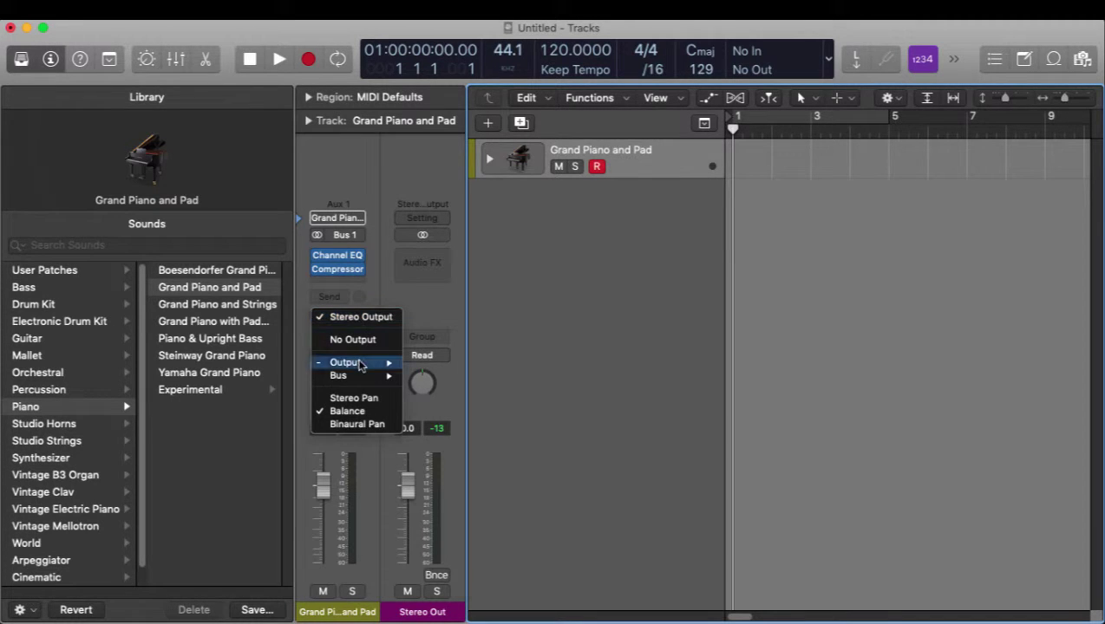
{"action": "mouse_move", "coordinate": [359, 377]}
{"action": "left_click", "coordinate": [455, 352]}
{"action": "right_click", "coordinate": [336, 388]}
{"action": "left_click", "coordinate": [360, 388]}
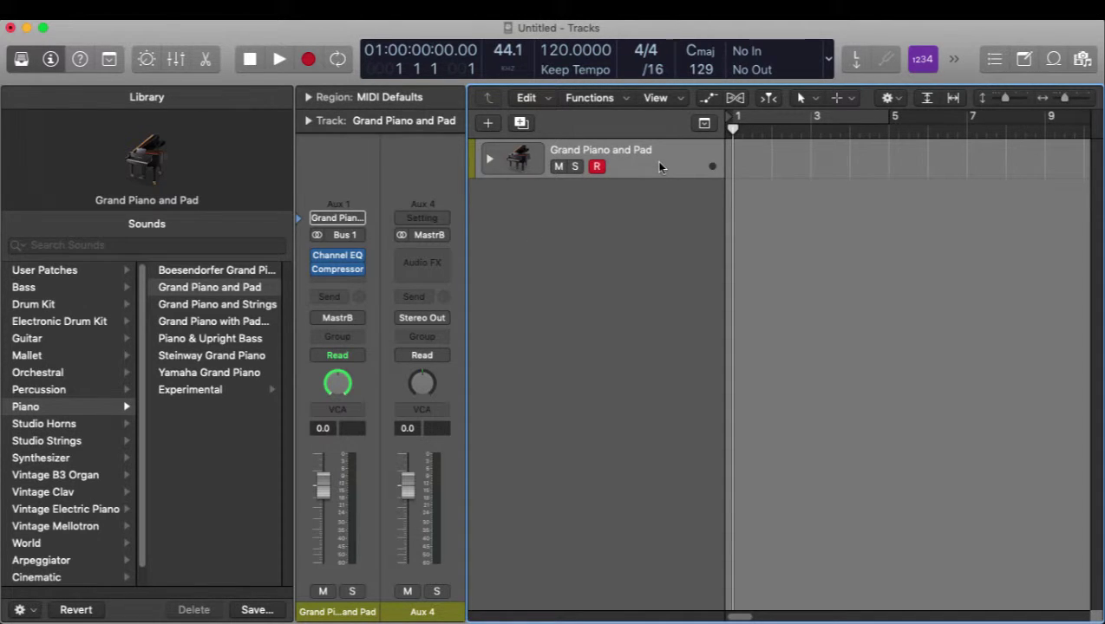
{"action": "left_click", "coordinate": [489, 160]}
{"action": "left_click", "coordinate": [652, 201]}
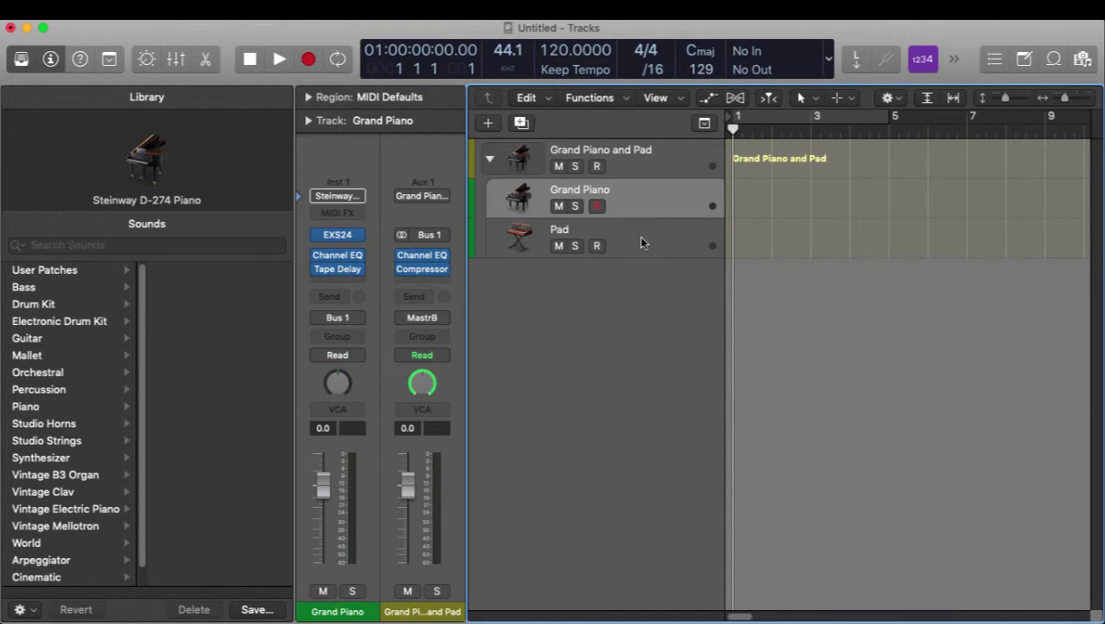
{"action": "left_click", "coordinate": [640, 241]}
{"action": "left_click", "coordinate": [648, 160]}
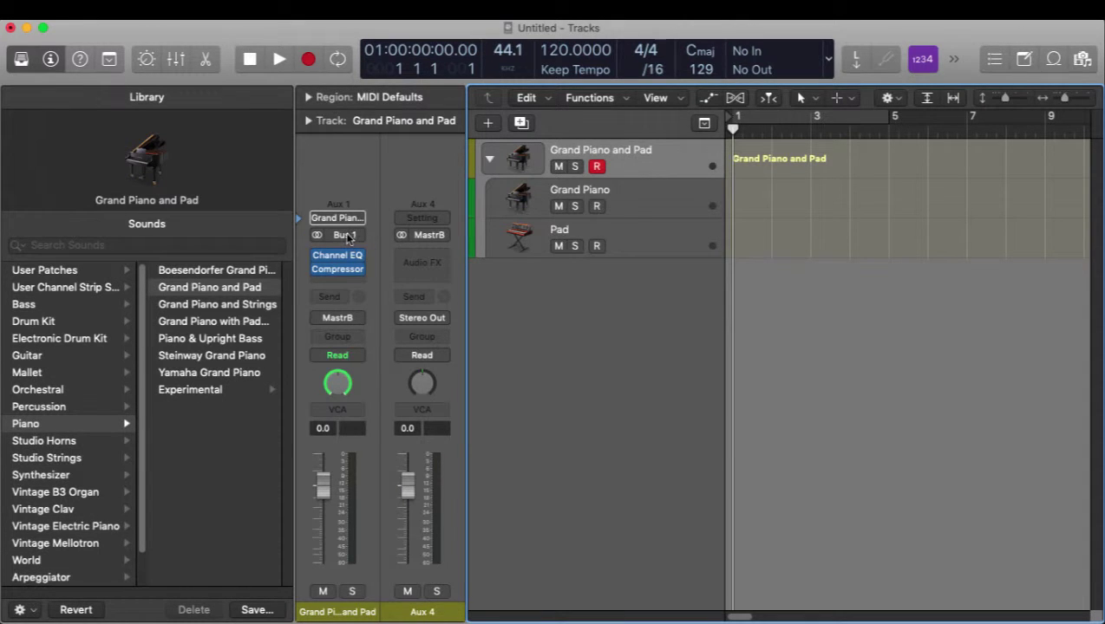
{"action": "left_click", "coordinate": [486, 160]}
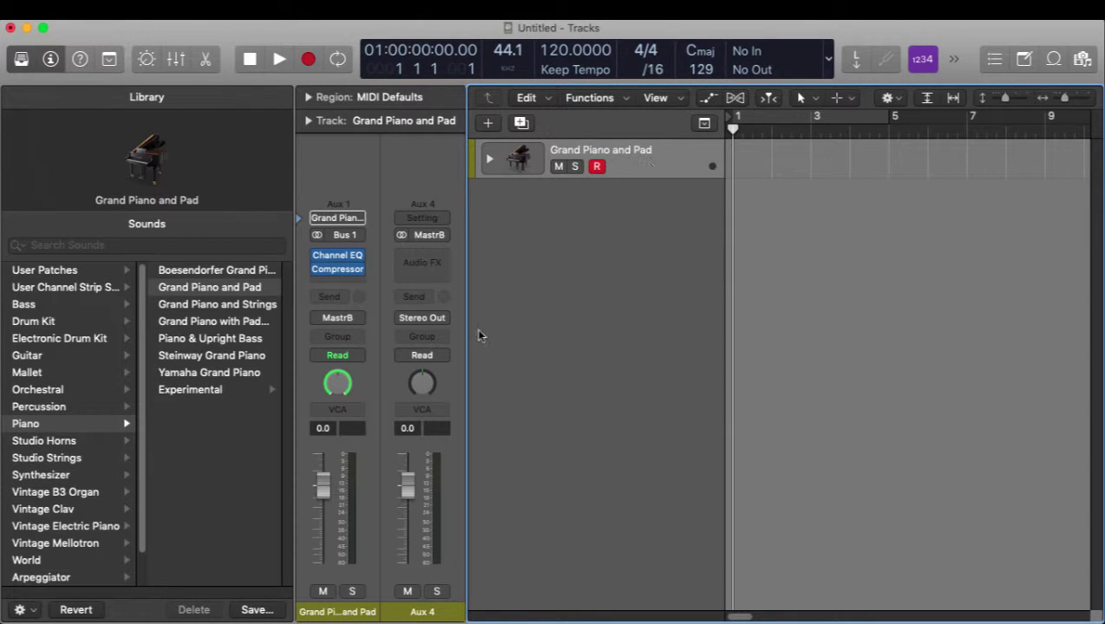
Step: Save the sound as the user patch Grand Piano and Pad.patch
{"action": "left_click", "coordinate": [257, 610]}
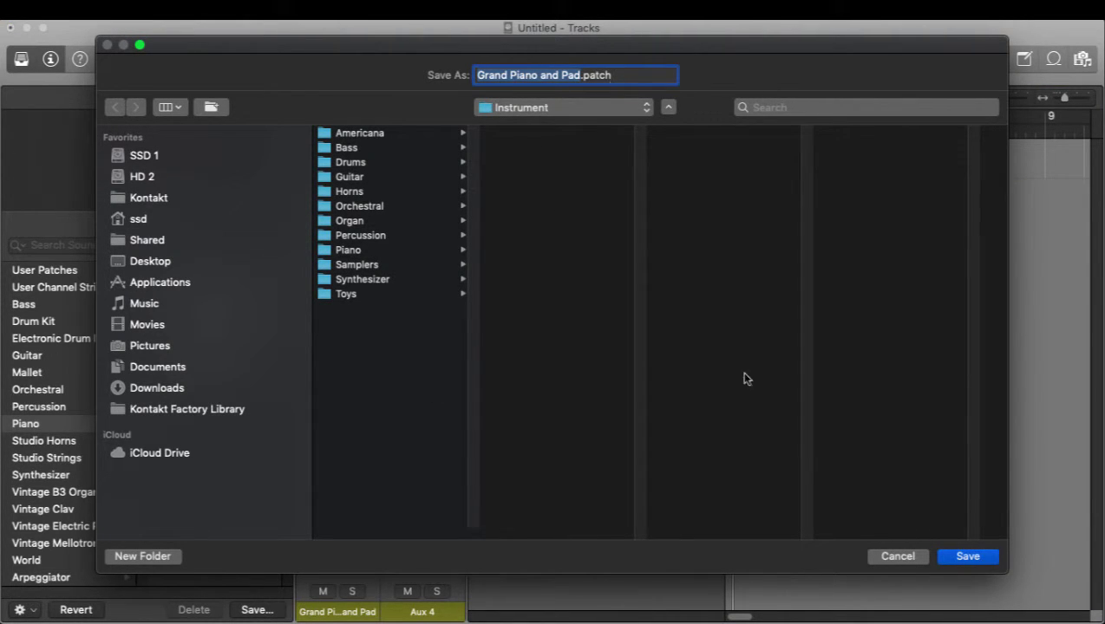
{"action": "left_click", "coordinate": [963, 562]}
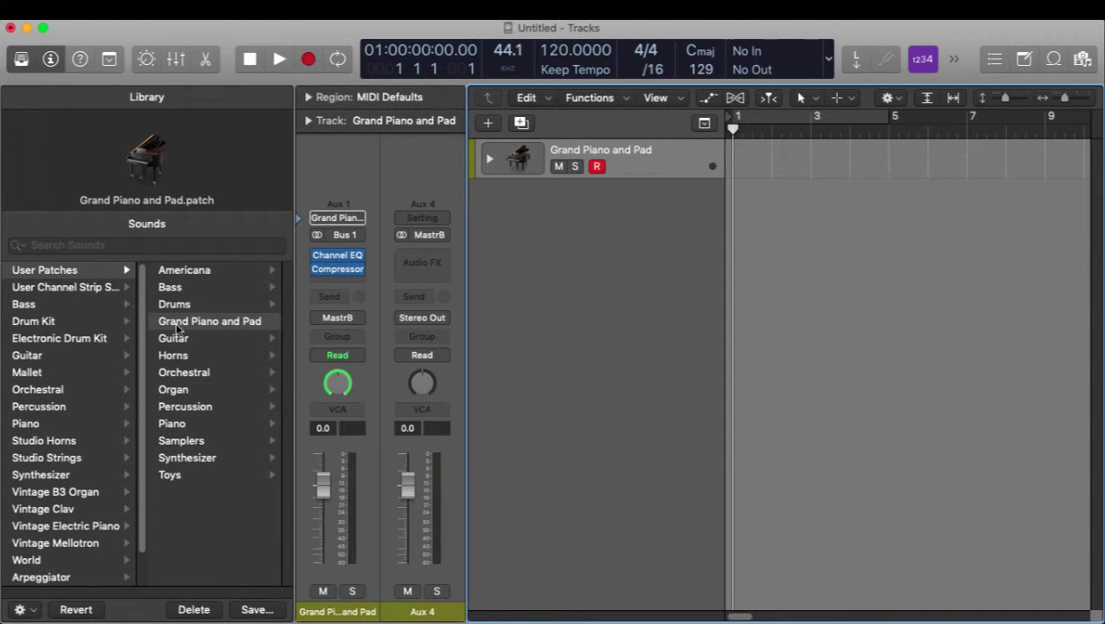
Step: Load the Ample Bass user patch, then reload the saved Grand Piano and Pad patch
{"action": "left_click", "coordinate": [181, 288]}
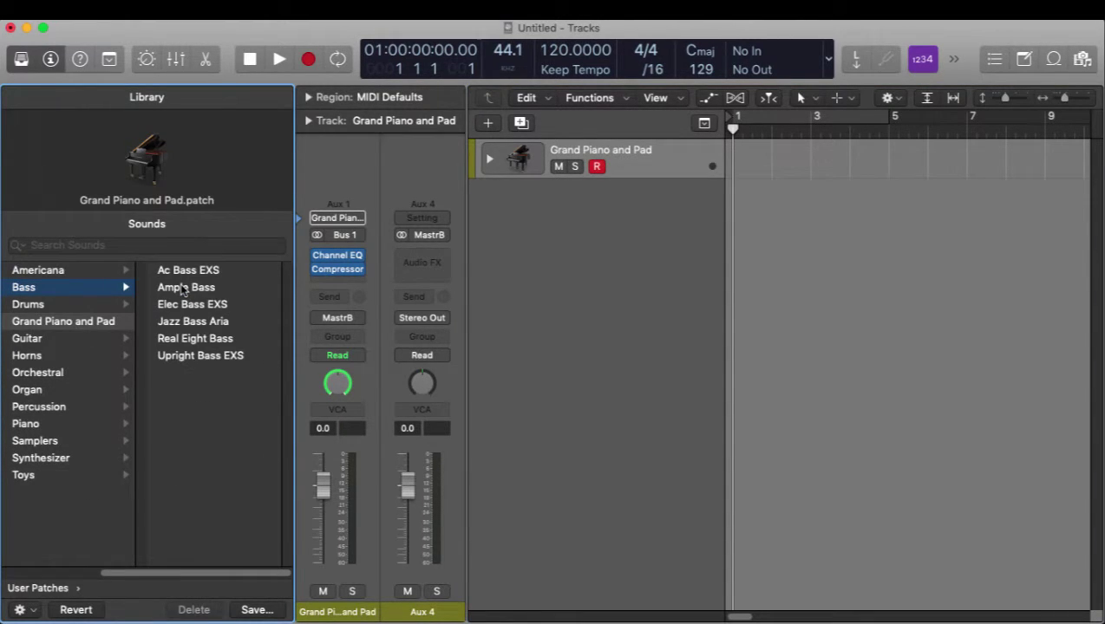
{"action": "left_click", "coordinate": [196, 291]}
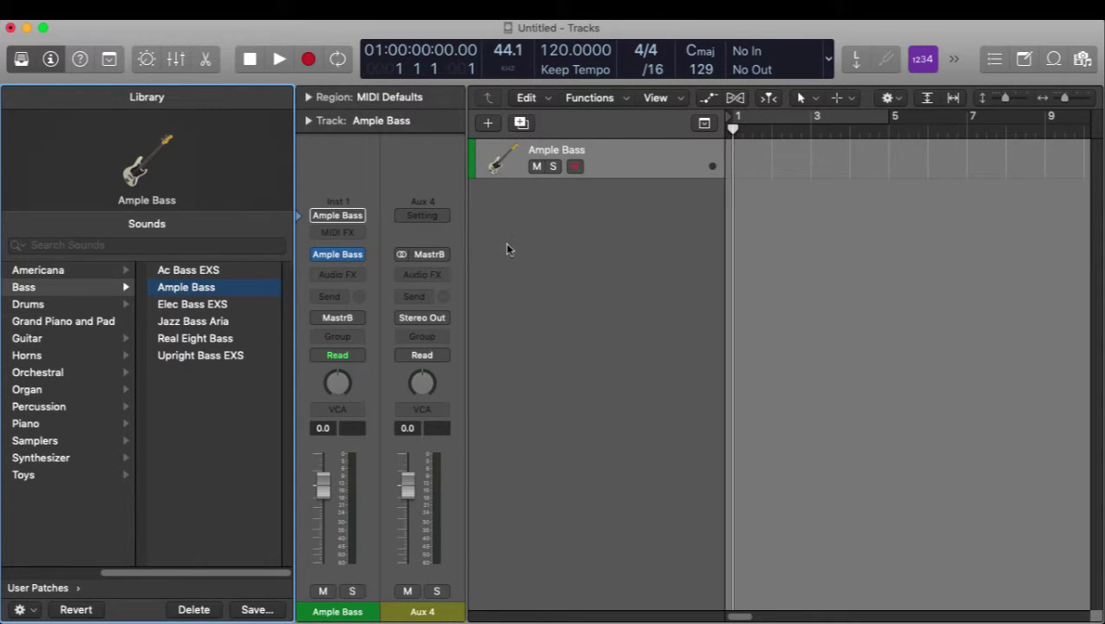
{"action": "left_click", "coordinate": [54, 322]}
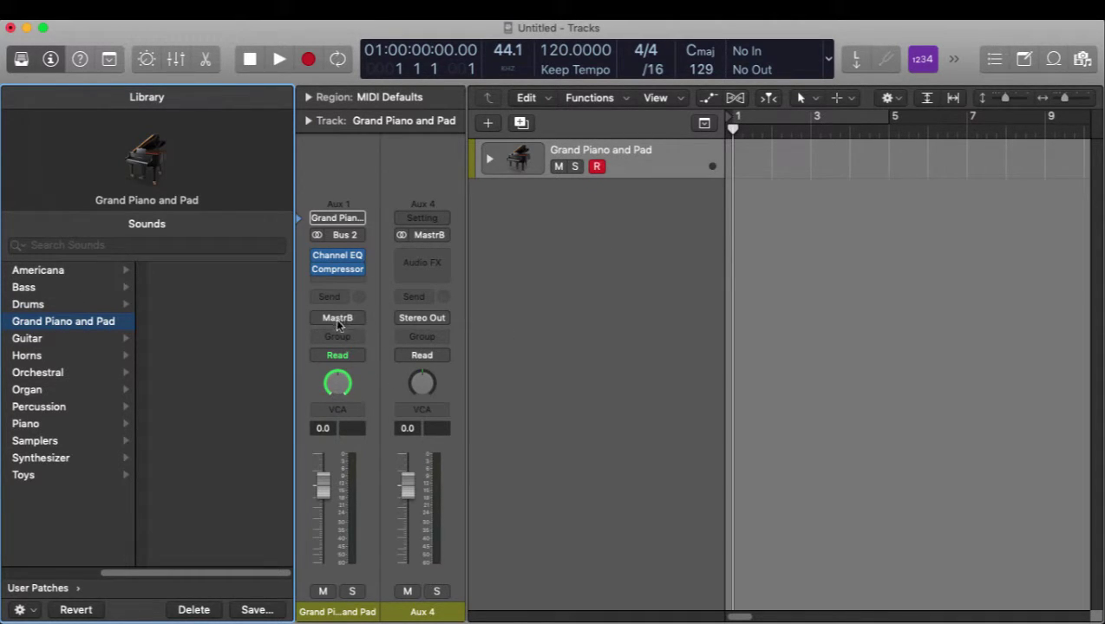
Step: Check that the Platinum Digital compressor and 186 Hz EQ low cut were kept
{"action": "left_click", "coordinate": [339, 271]}
{"action": "left_click", "coordinate": [25, 45]}
{"action": "left_click", "coordinate": [338, 251]}
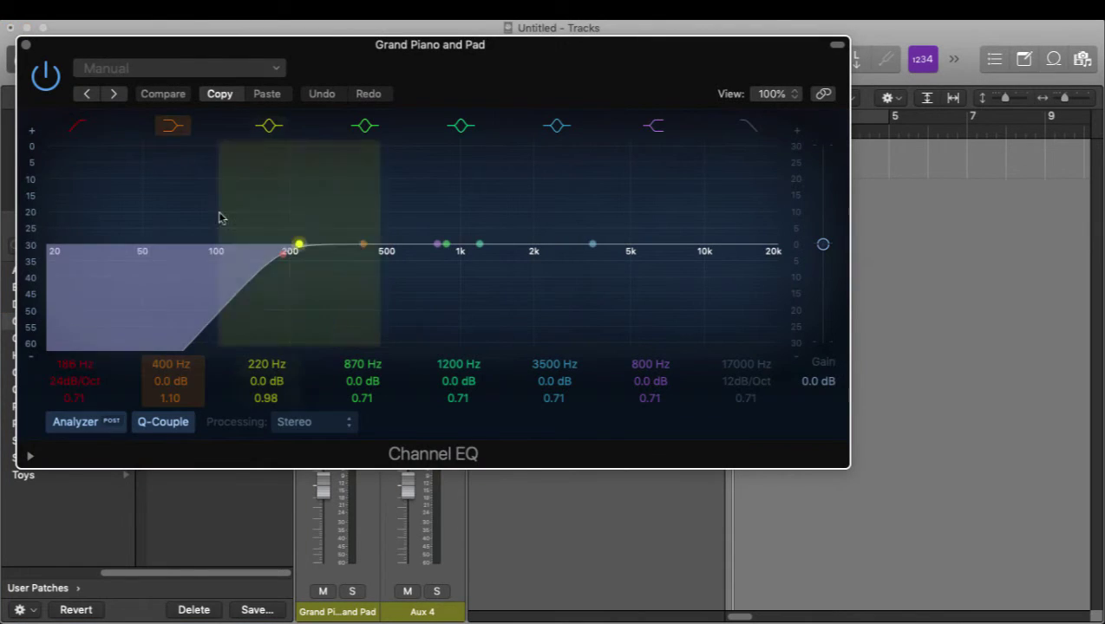
{"action": "left_click", "coordinate": [28, 46]}
{"action": "left_click", "coordinate": [620, 261]}
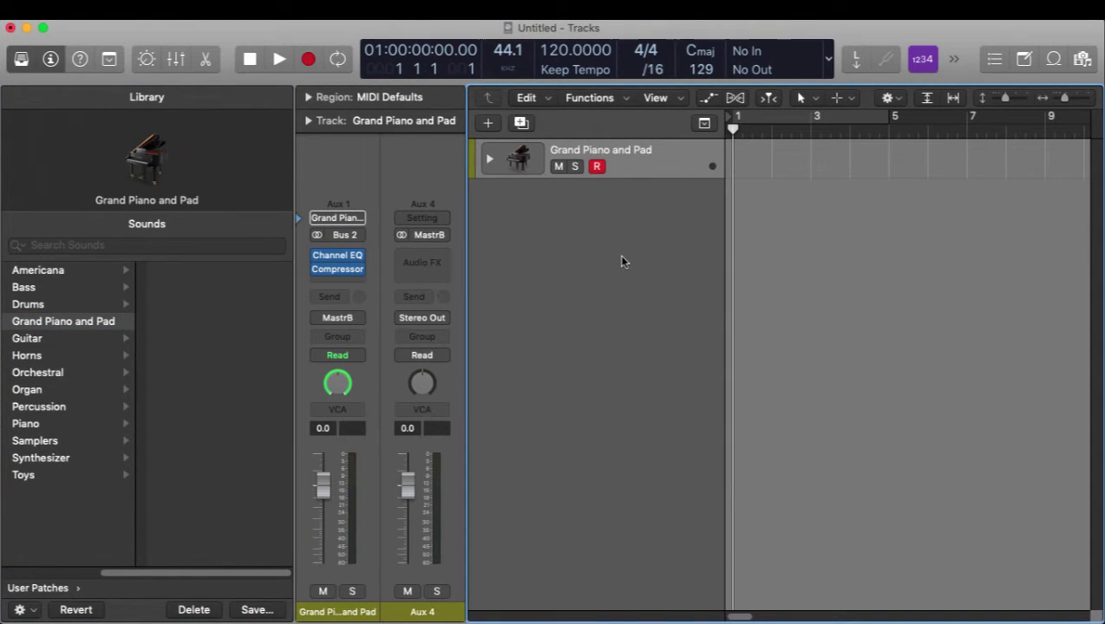